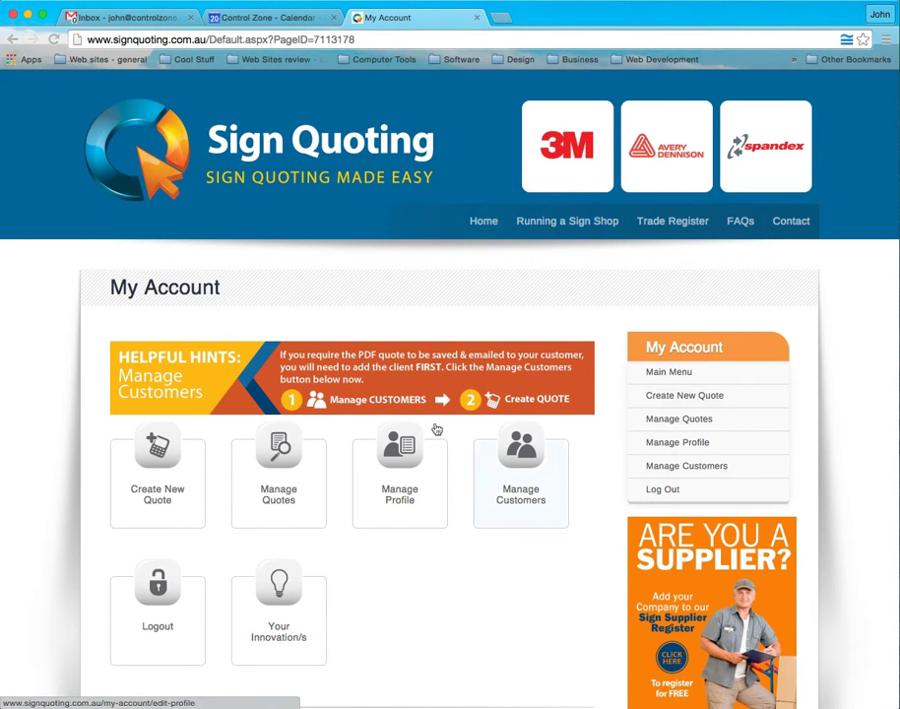
# - Open the Create New Quote page from the My Account tiles
pyautogui.click(167, 470)
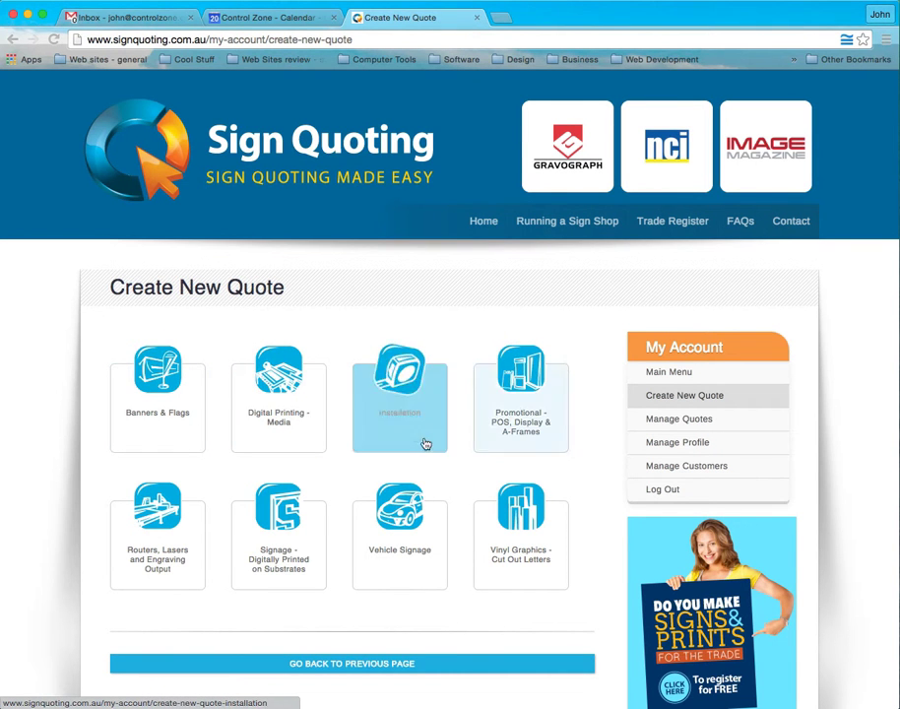
# - Choose Vehicle Signage, then Digital Print Partial & Full Wraps, and bring up the empty calculator
pyautogui.click(389, 519)
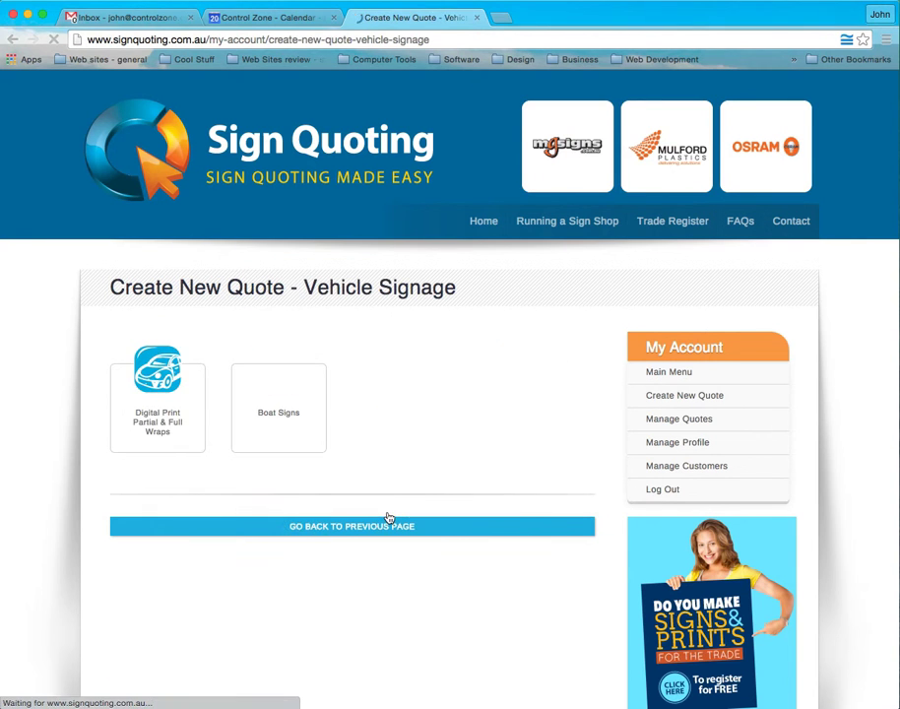
pyautogui.click(169, 391)
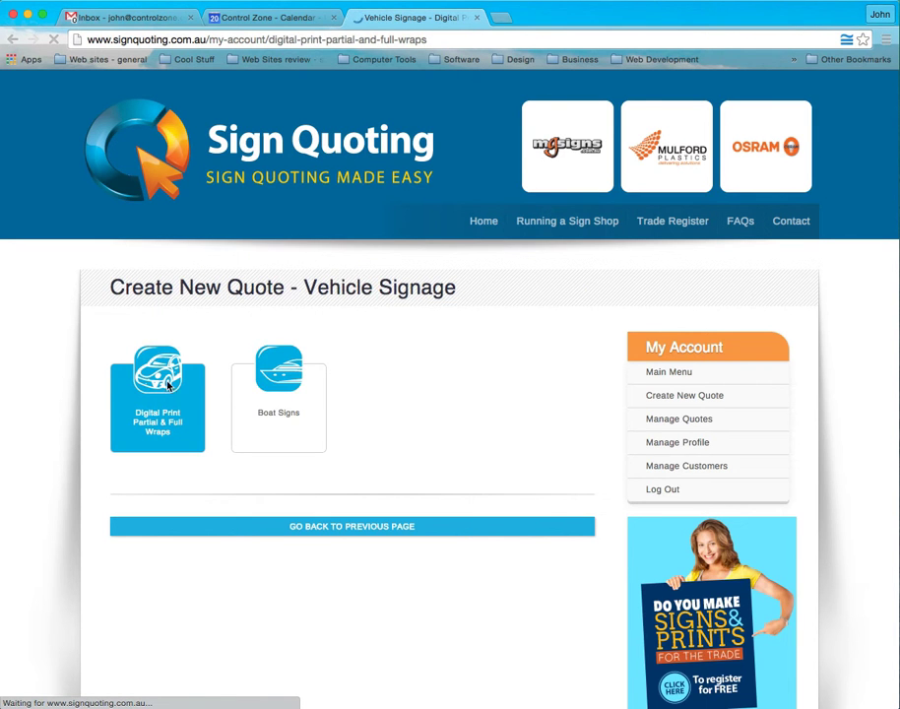
pyautogui.scroll(-3, 231, 431)
pyautogui.scroll(-1, 231, 431)
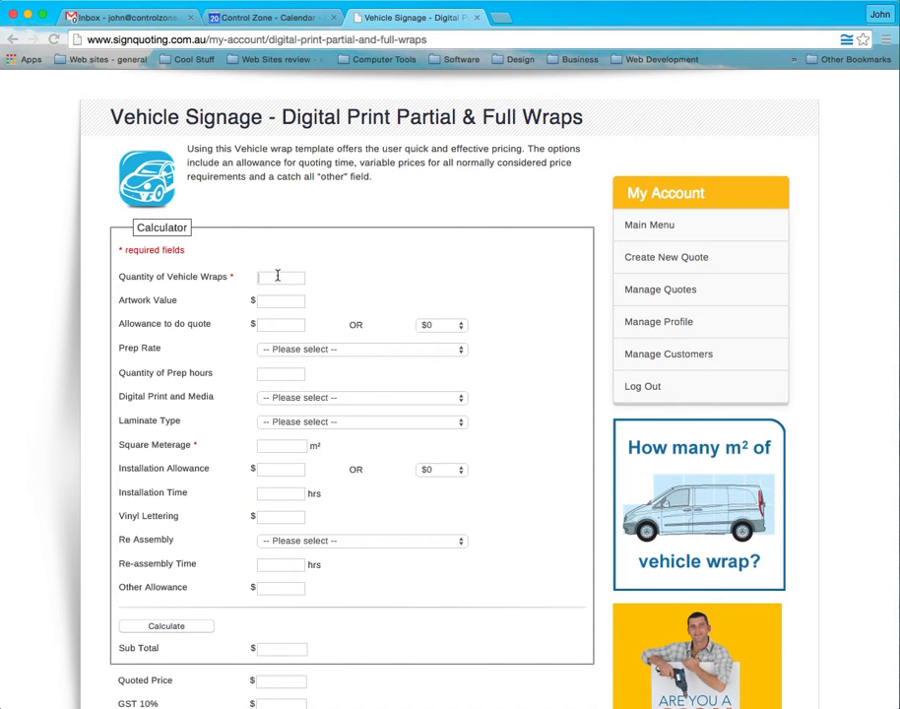
# - Enter one wrap, $120 artwork value and a $10 quoting allowance
pyautogui.click(274, 306)
pyautogui.write('120')
pyautogui.click(273, 325)
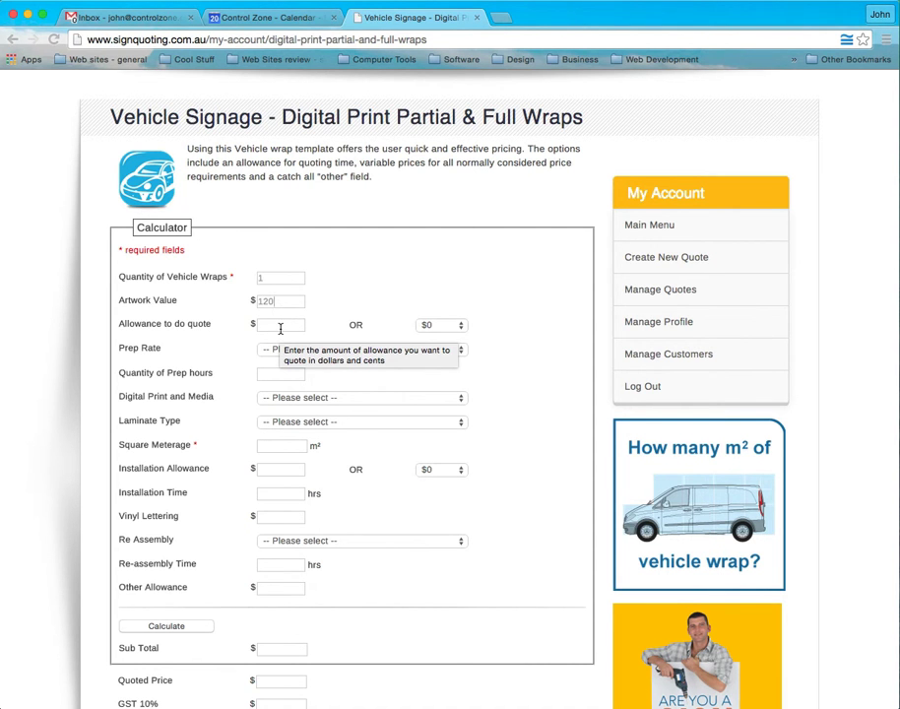
pyautogui.write('1')
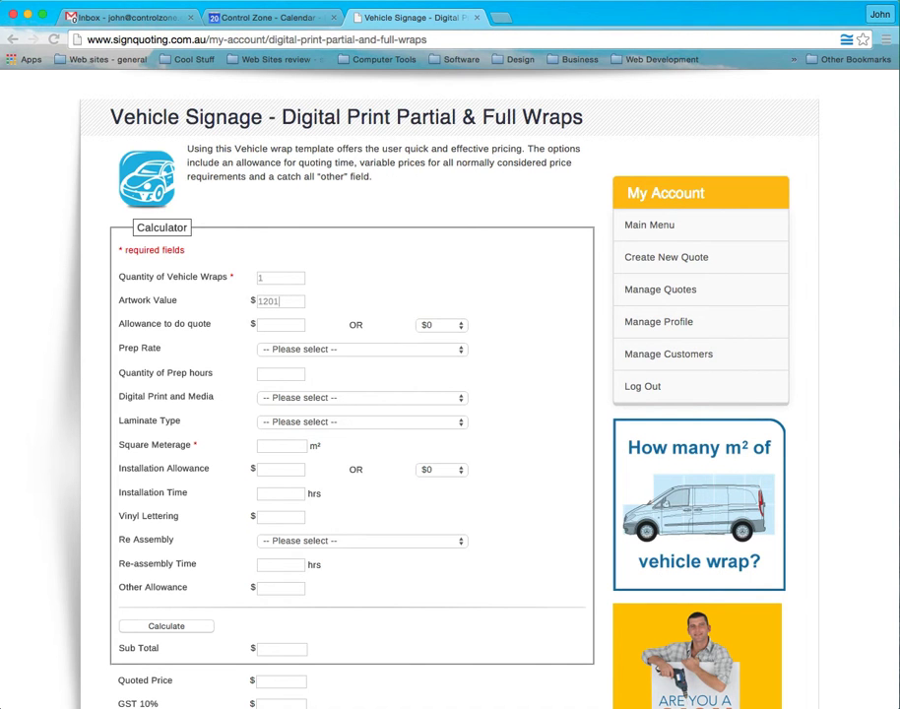
pyautogui.press('BackSpace')
pyautogui.press('BackSpace')
pyautogui.click(275, 325)
pyautogui.write('10')
# - Set the $35/hr prep rate, 2 prep hours and Premium Digital Media printed $62/m²
pyautogui.click(328, 352)
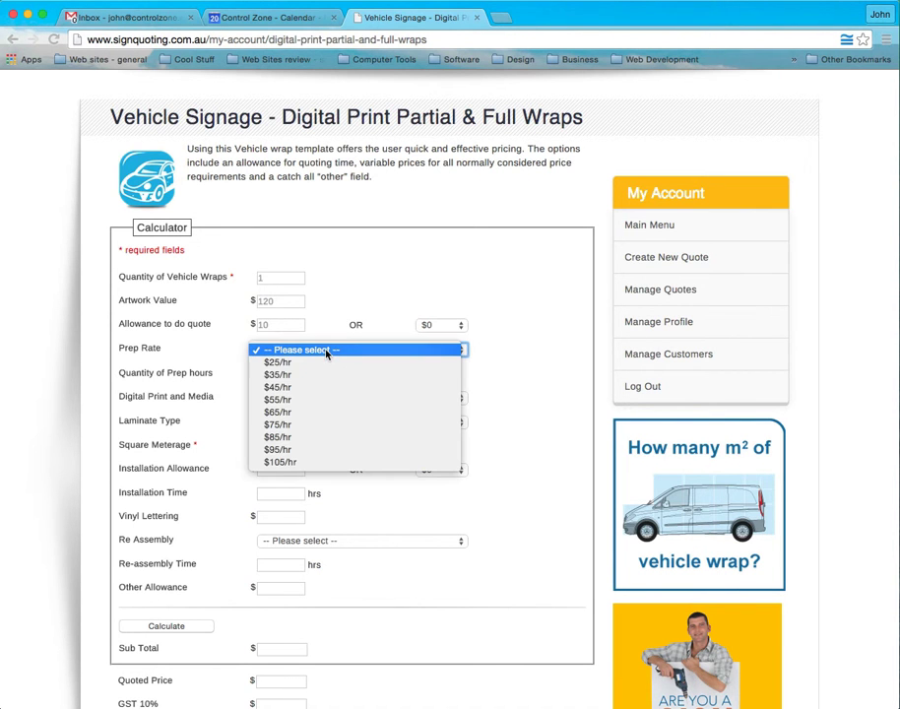
pyautogui.click(282, 376)
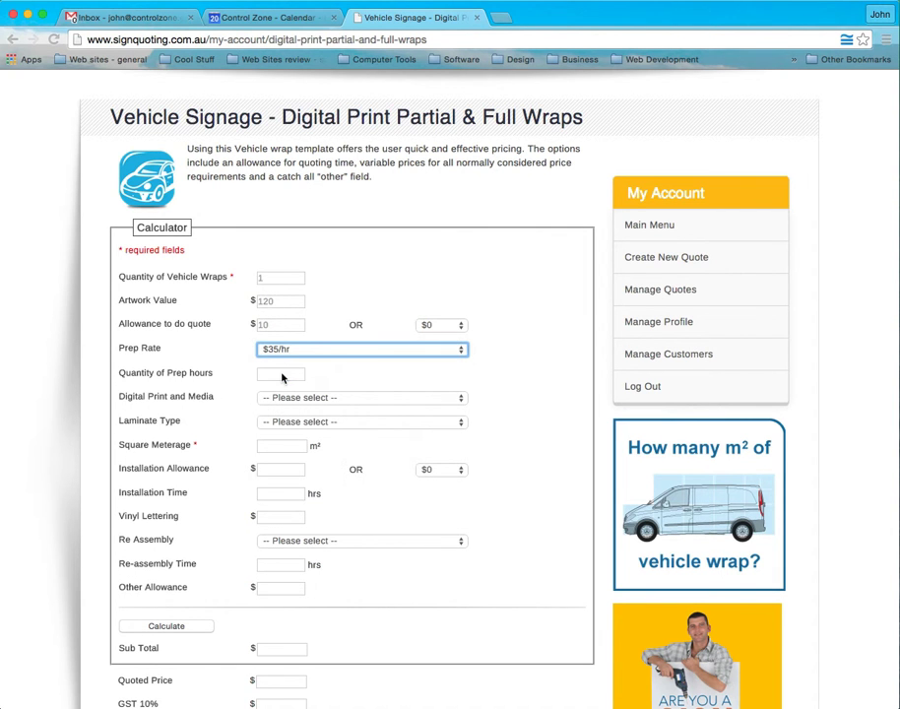
pyautogui.click(282, 375)
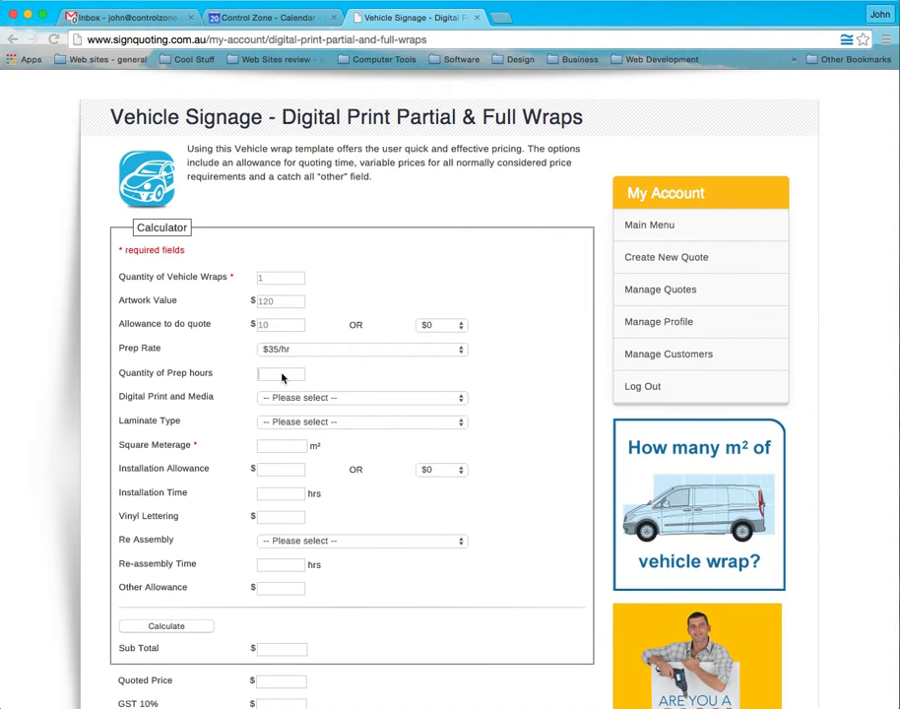
pyautogui.write('2')
pyautogui.click(286, 398)
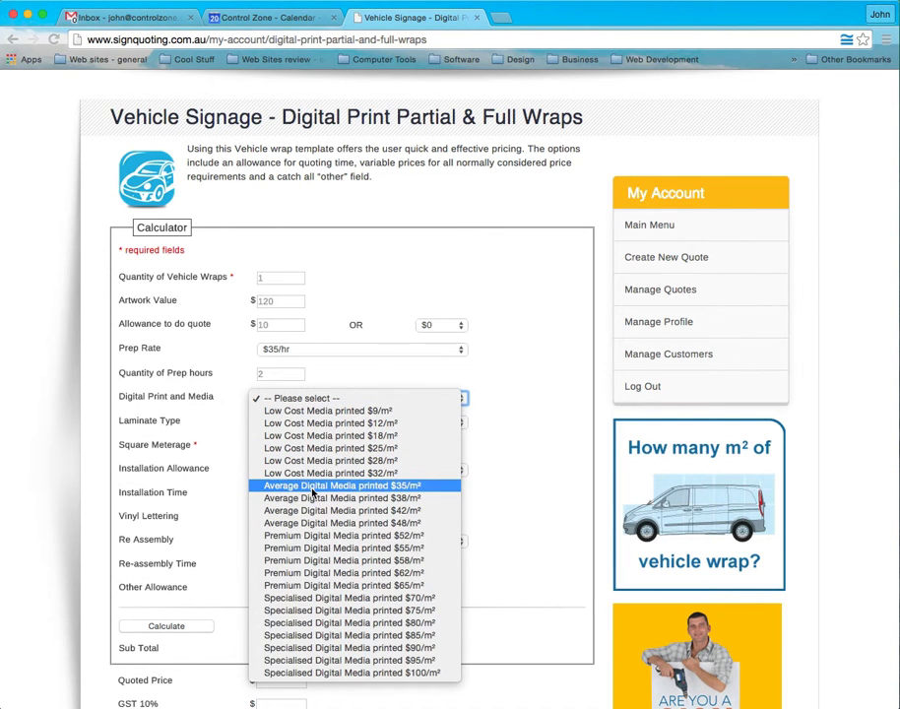
pyautogui.click(315, 575)
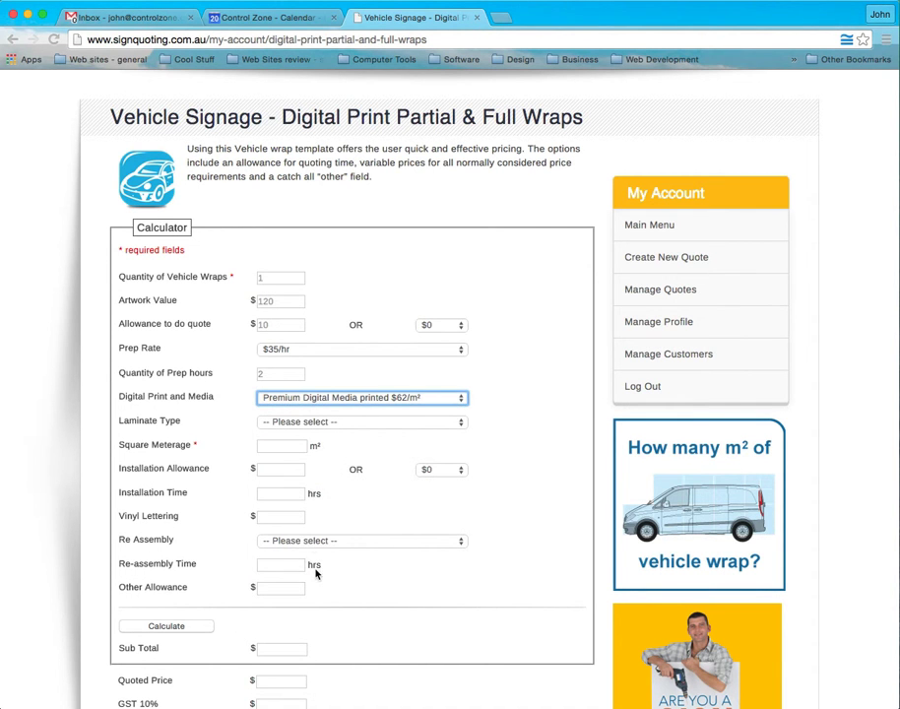
# - Choose Premium Laminate $52/m² as the laminate type
pyautogui.click(460, 422)
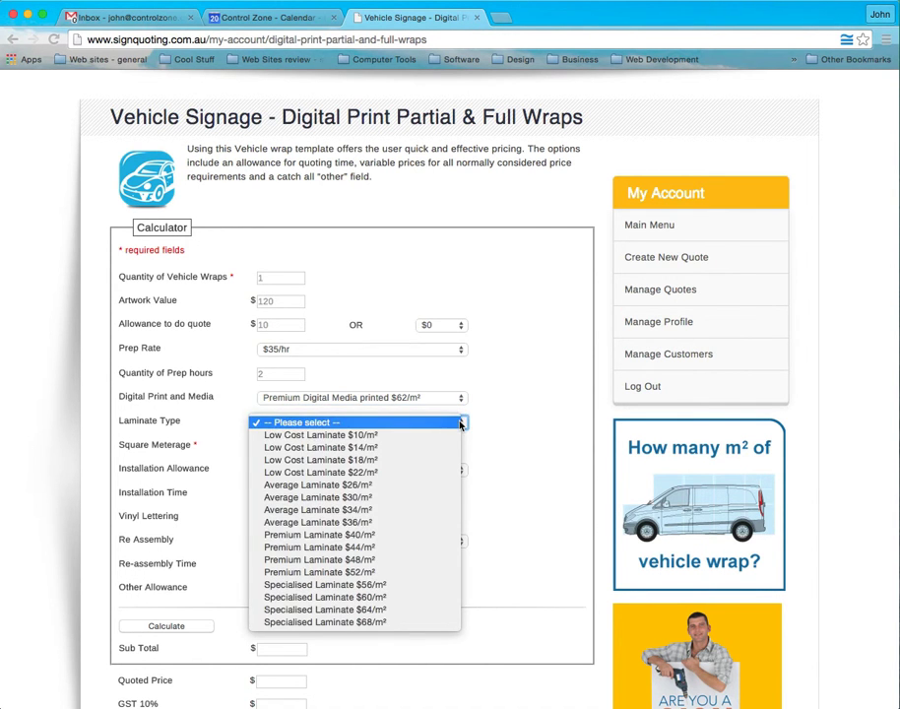
pyautogui.click(362, 575)
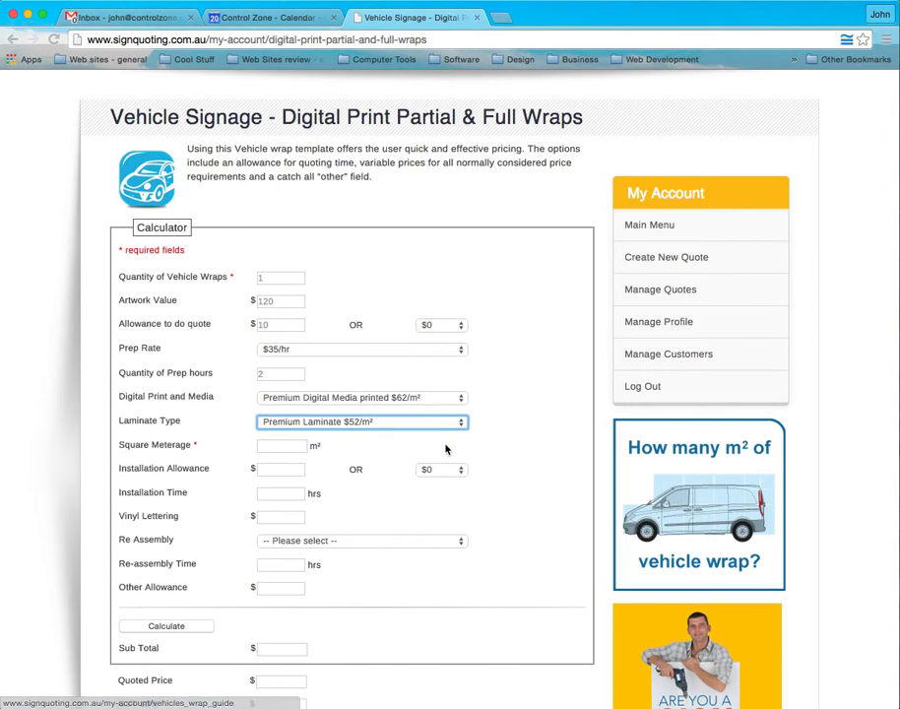
# - Set square meterage to 15 and pick the $70 installation allowance
pyautogui.click(278, 444)
pyautogui.write('35')
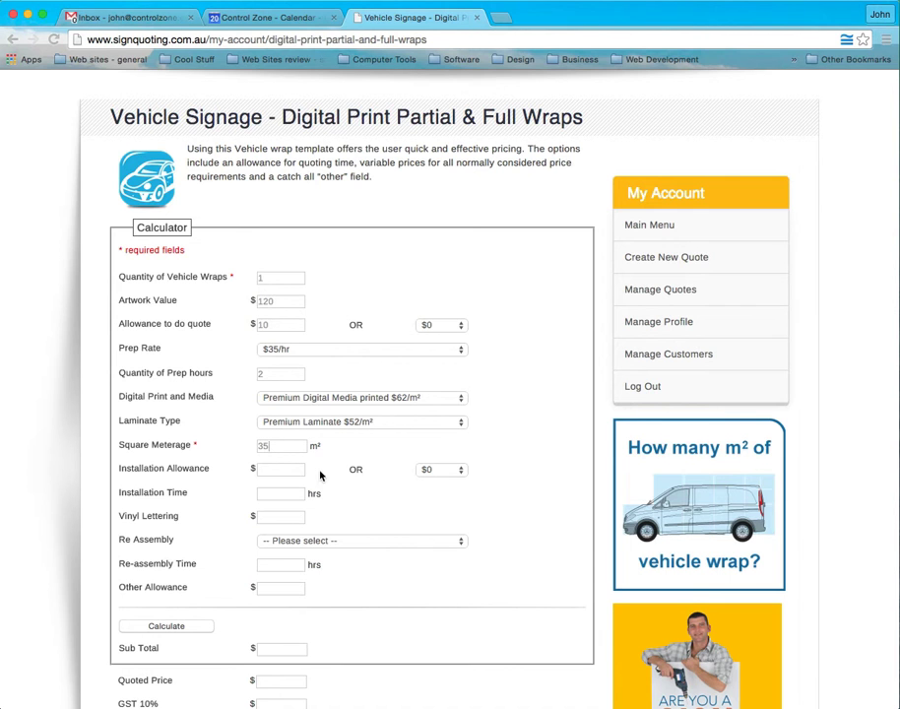
pyautogui.moveTo(280, 444); pyautogui.dragTo(236, 449)
pyautogui.write('15')
pyautogui.click(275, 472)
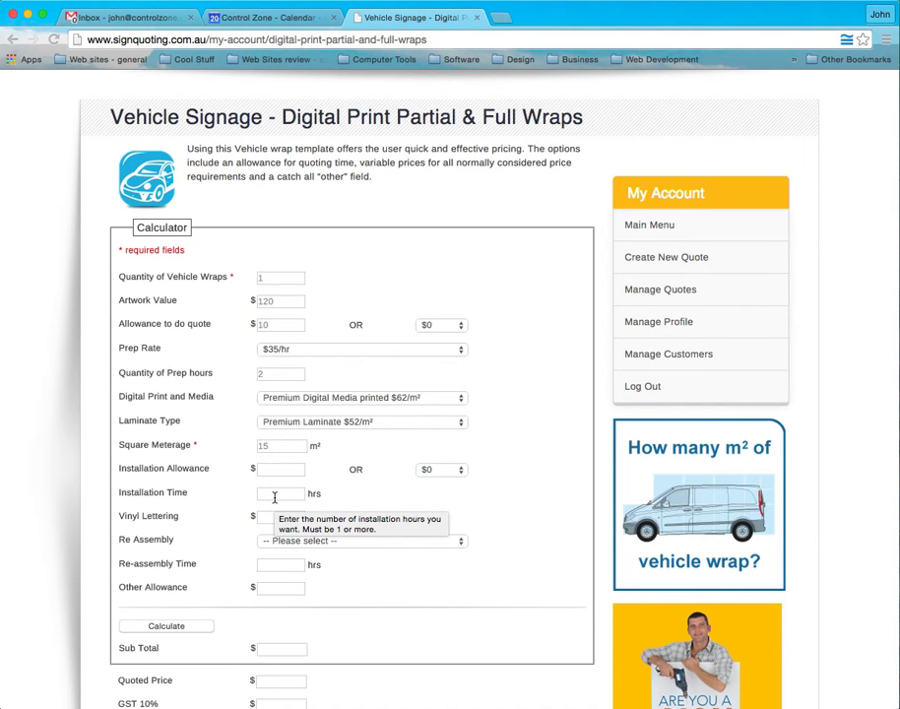
pyautogui.write('12')
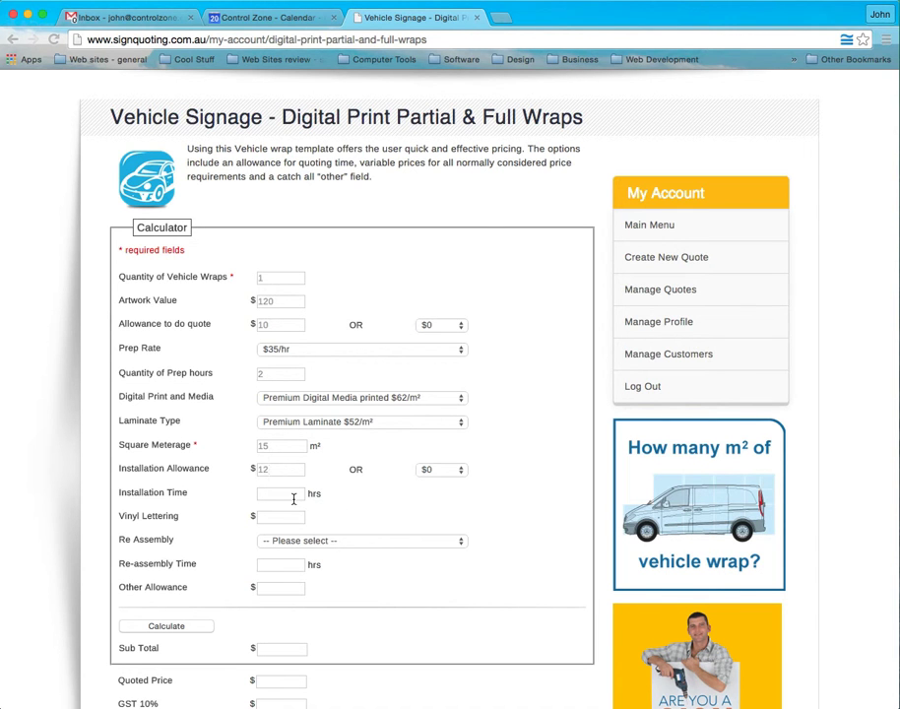
pyautogui.click(460, 470)
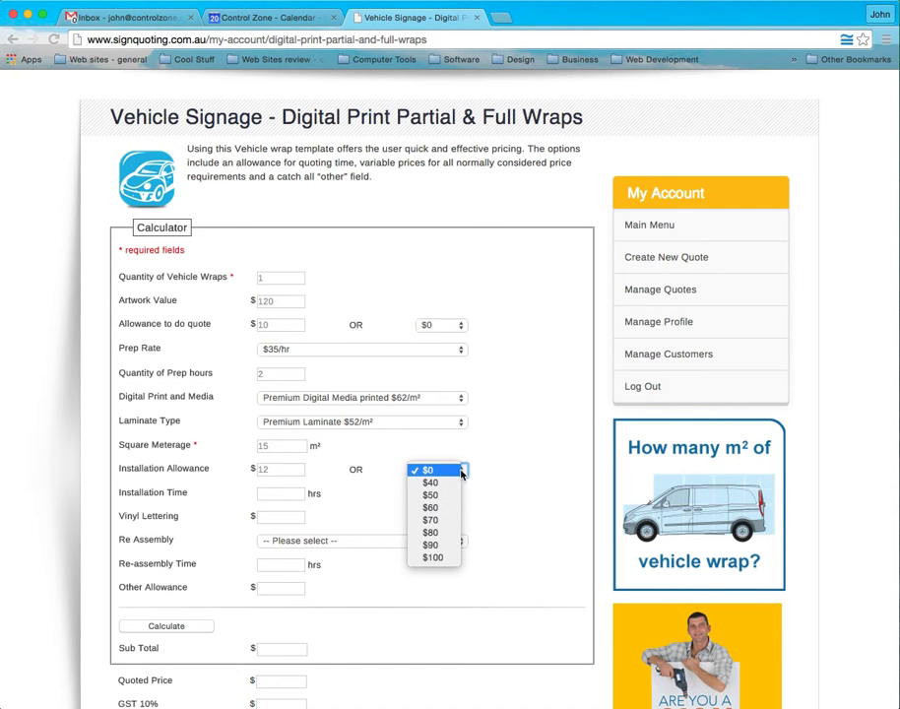
pyautogui.click(433, 521)
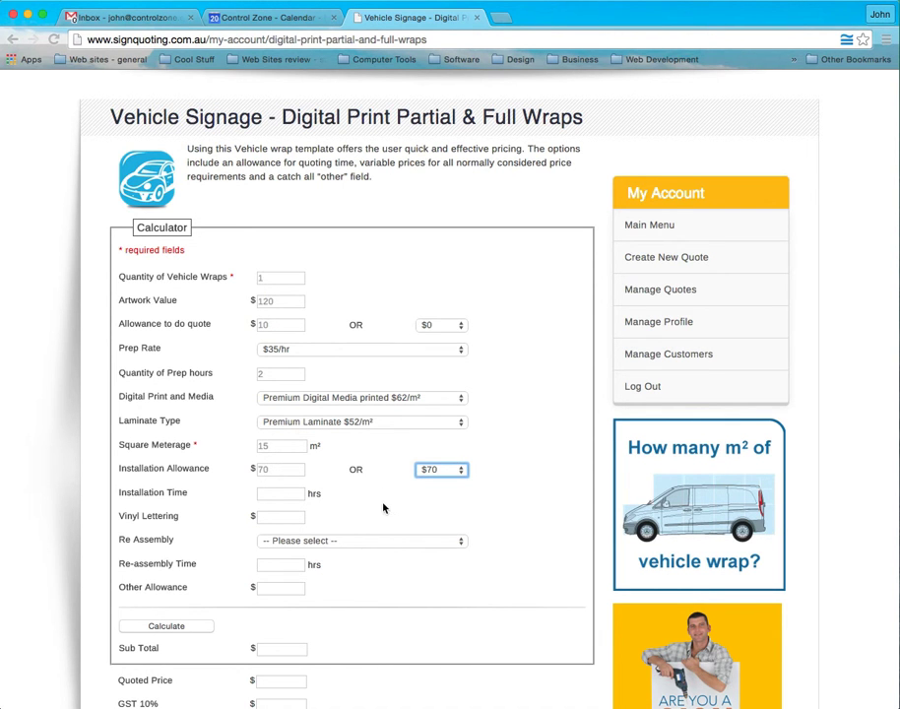
# - Add $56 vinyl lettering, 3 re-assembly hours at $35/hr, $100 other, and calculate the $2388.10 total
pyautogui.click(254, 519)
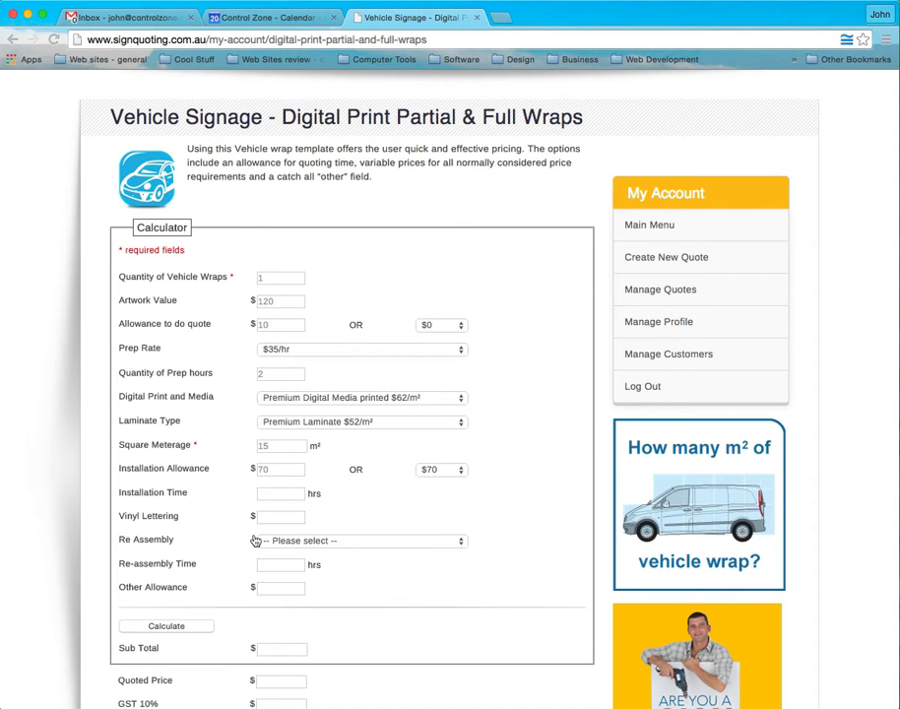
pyautogui.write('5')
pyautogui.click(460, 542)
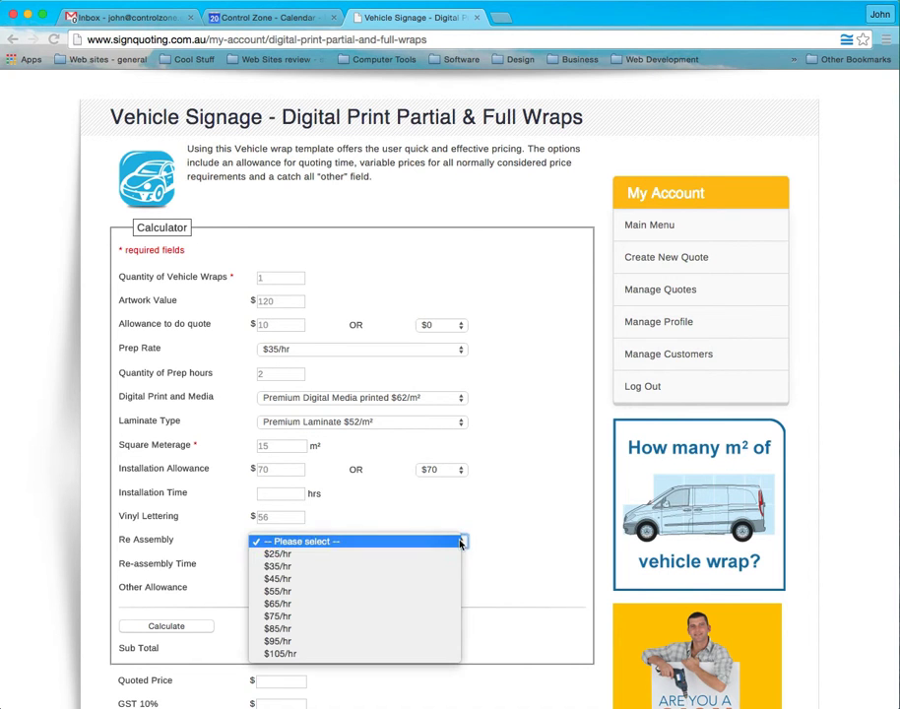
pyautogui.click(285, 568)
pyautogui.click(281, 564)
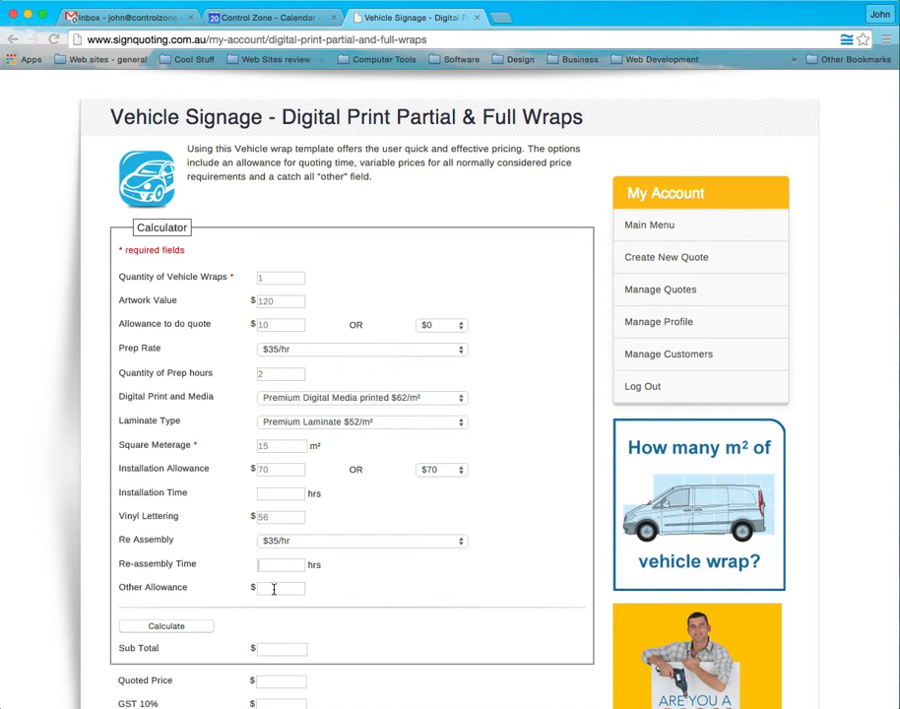
pyautogui.write('3')
pyautogui.click(271, 589)
pyautogui.write('100')
pyautogui.click(175, 627)
# - Check the customer field, keeping the currently attached customer
pyautogui.scroll(-2, 203, 598)
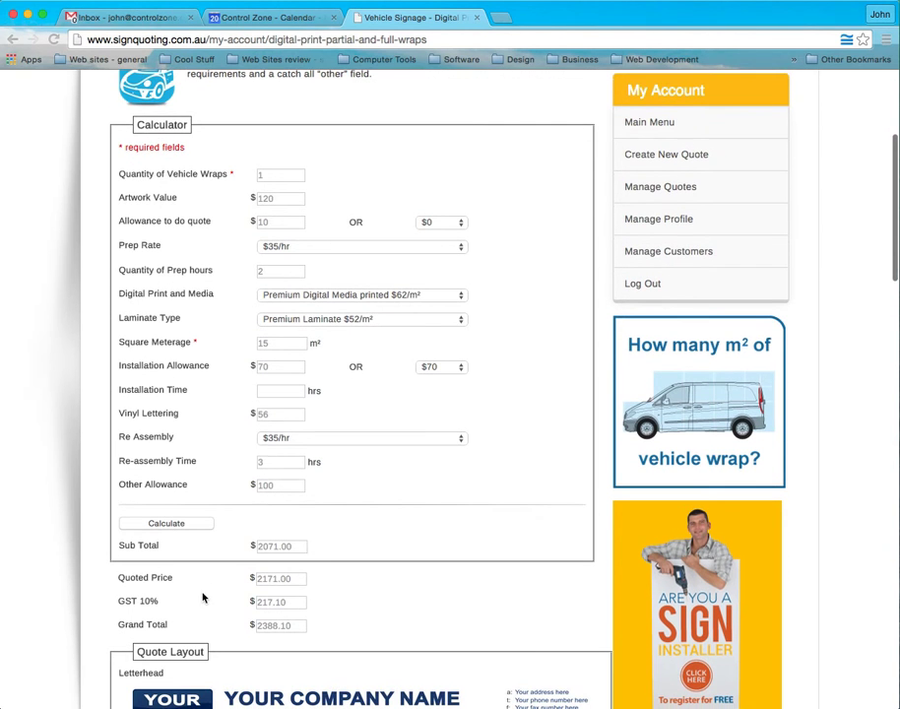
pyautogui.scroll(-3, 339, 610)
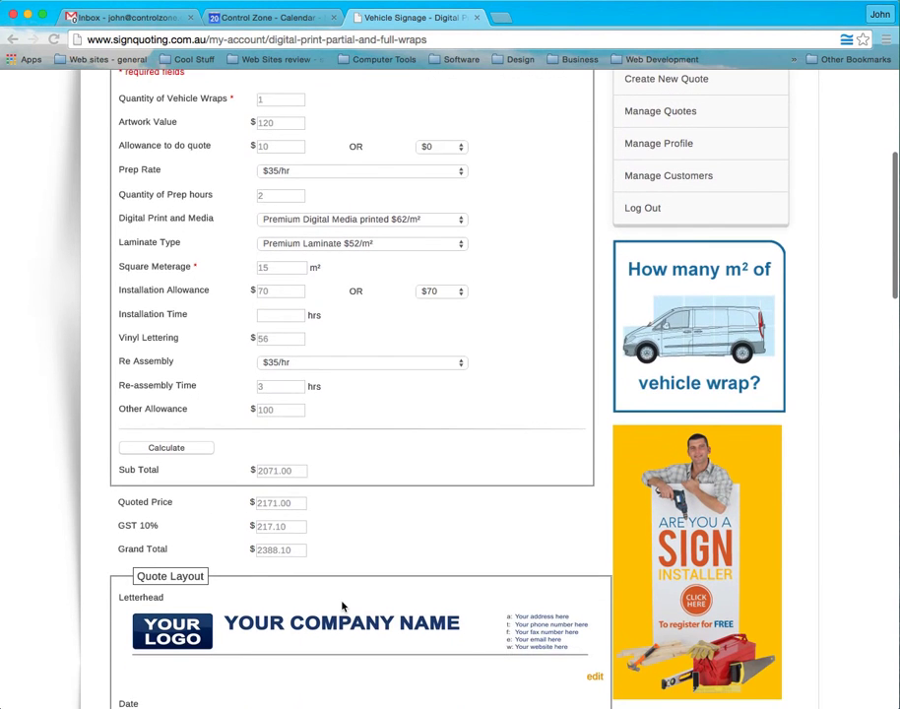
pyautogui.scroll(-8, 349, 355)
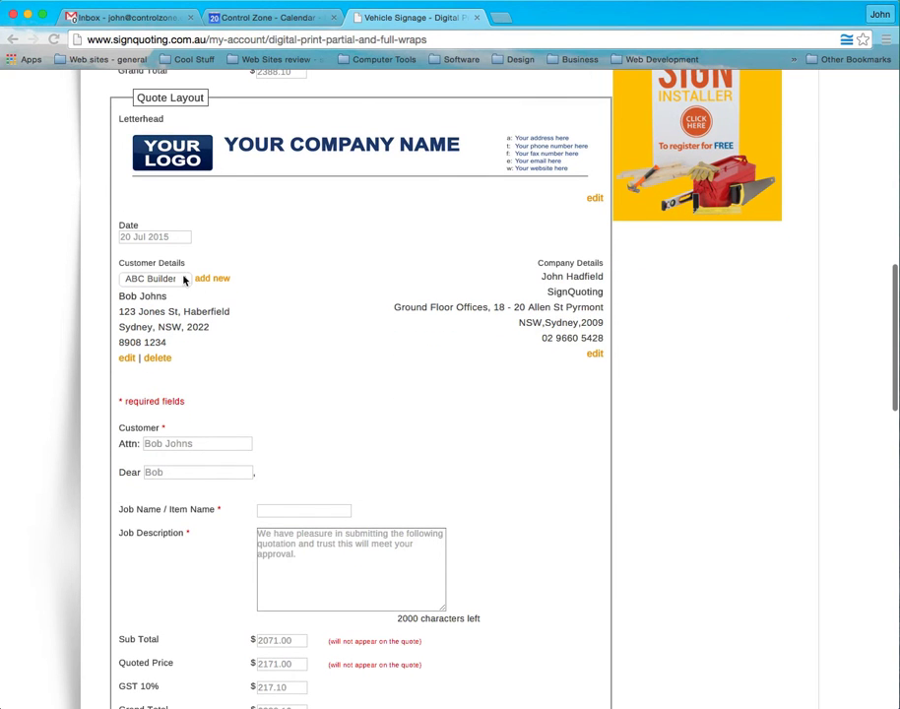
pyautogui.click(183, 280)
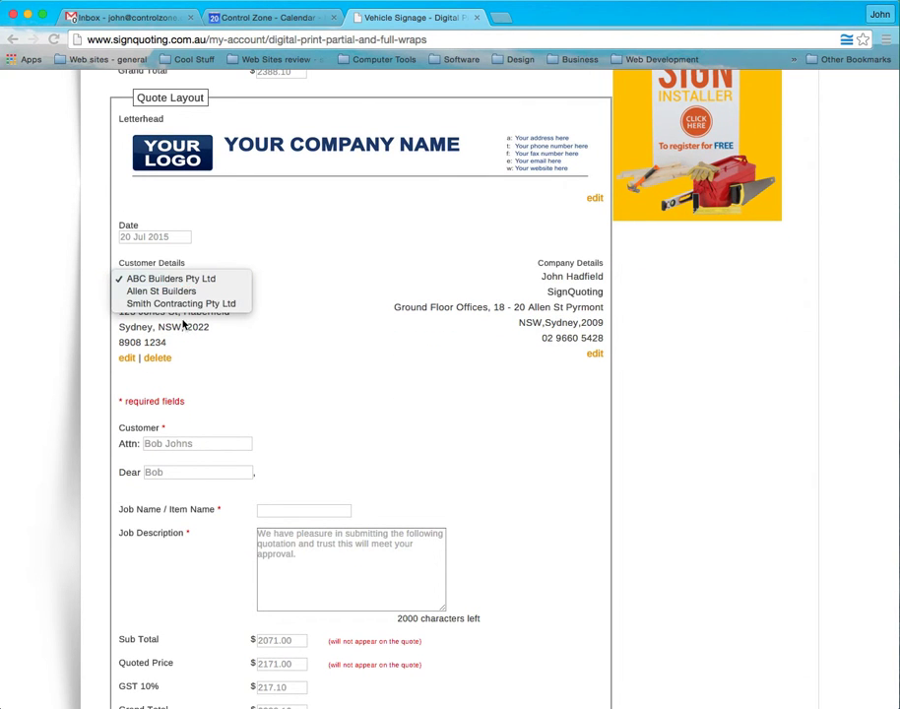
pyautogui.click(288, 294)
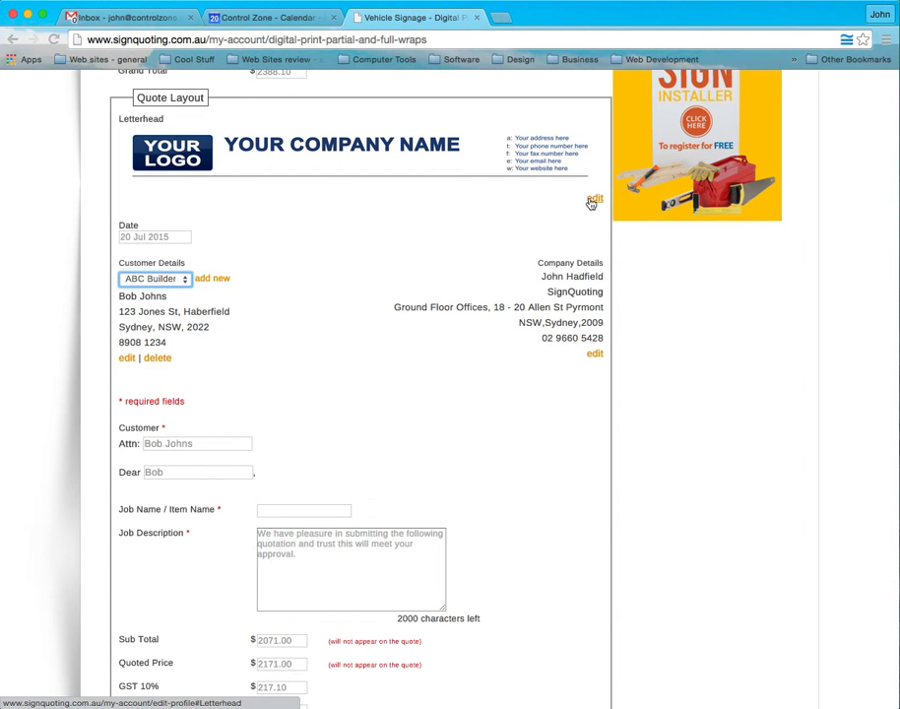
# - Enter 'Merc Vito' as the job name and review the form down to Save Quote
pyautogui.scroll(-5, 424, 341)
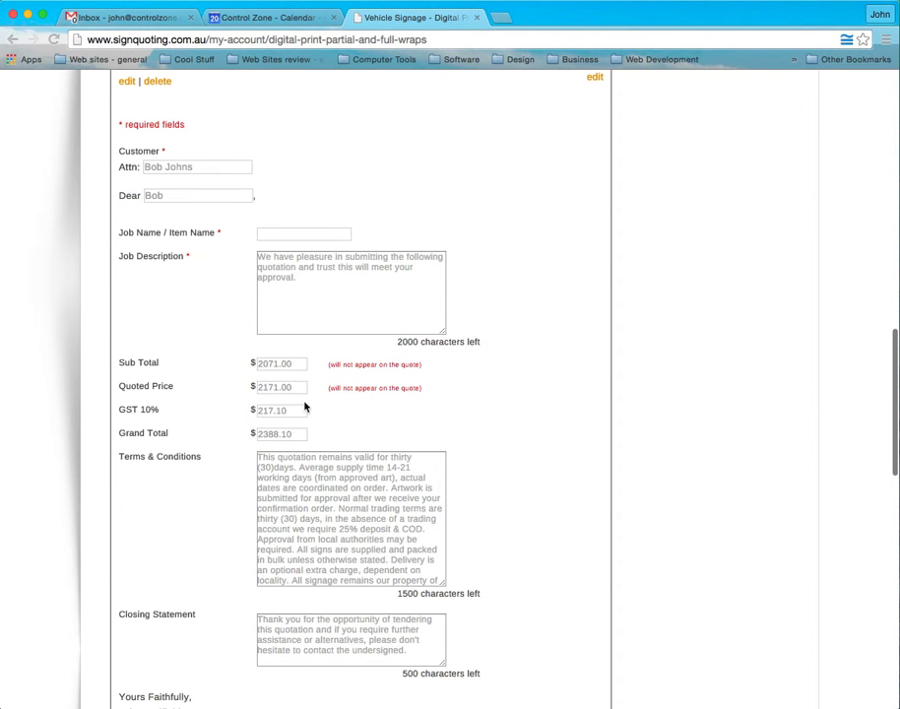
pyautogui.click(314, 236)
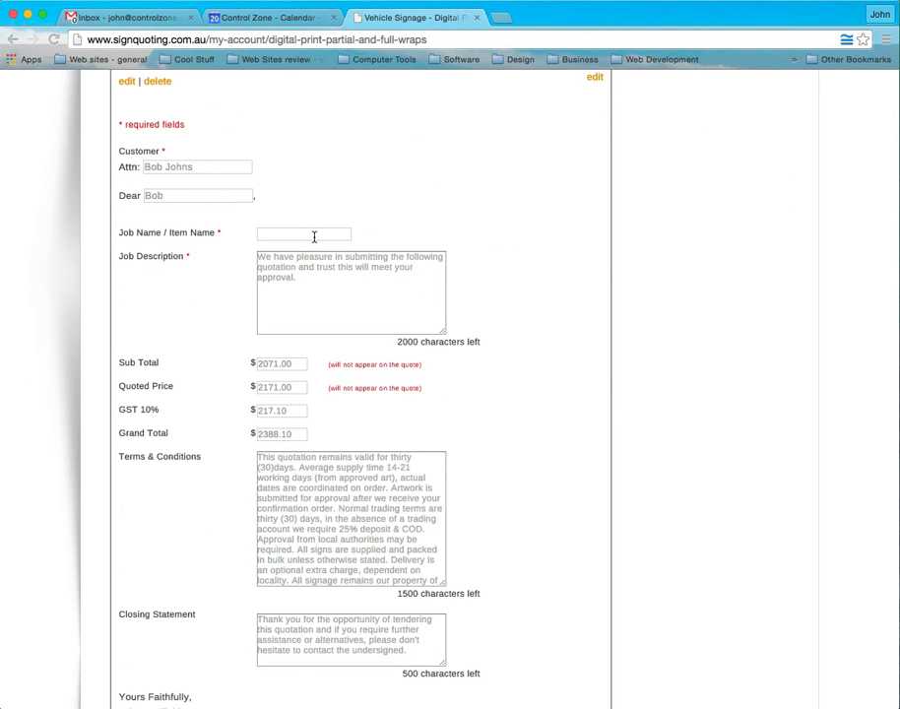
pyautogui.write('Merc Vto')
pyautogui.scroll(-5, 334, 279)
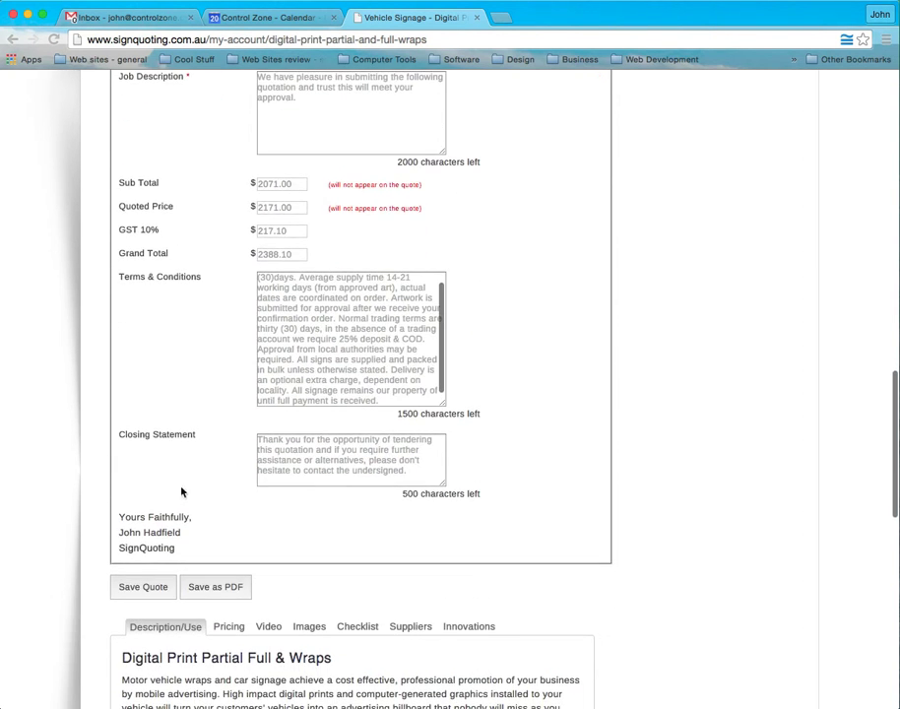
pyautogui.scroll(1, 187, 511)
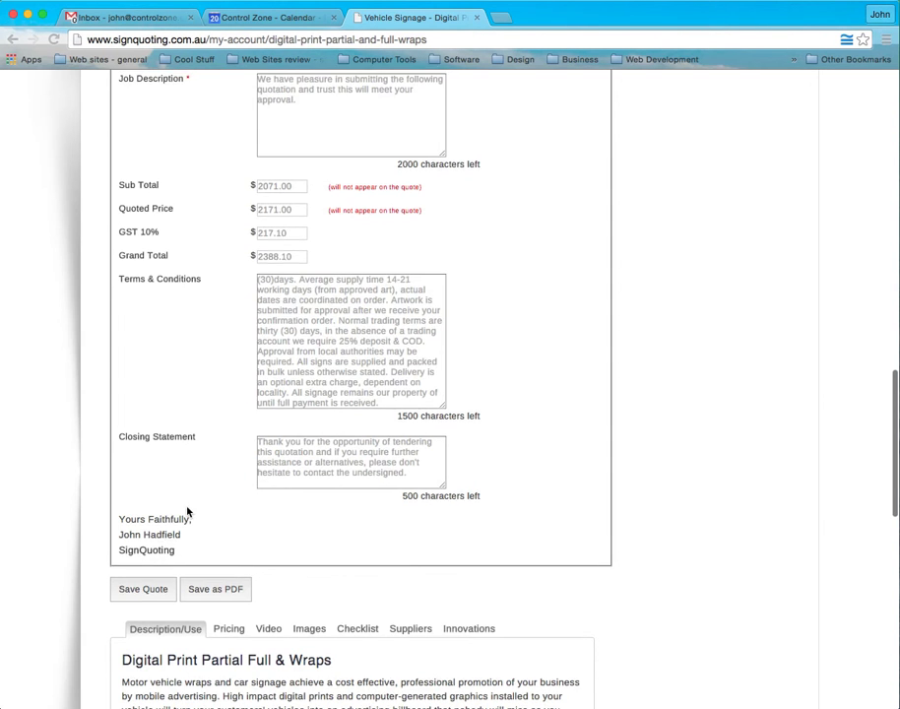
pyautogui.scroll(5, 192, 505)
pyautogui.scroll(1, 473, 286)
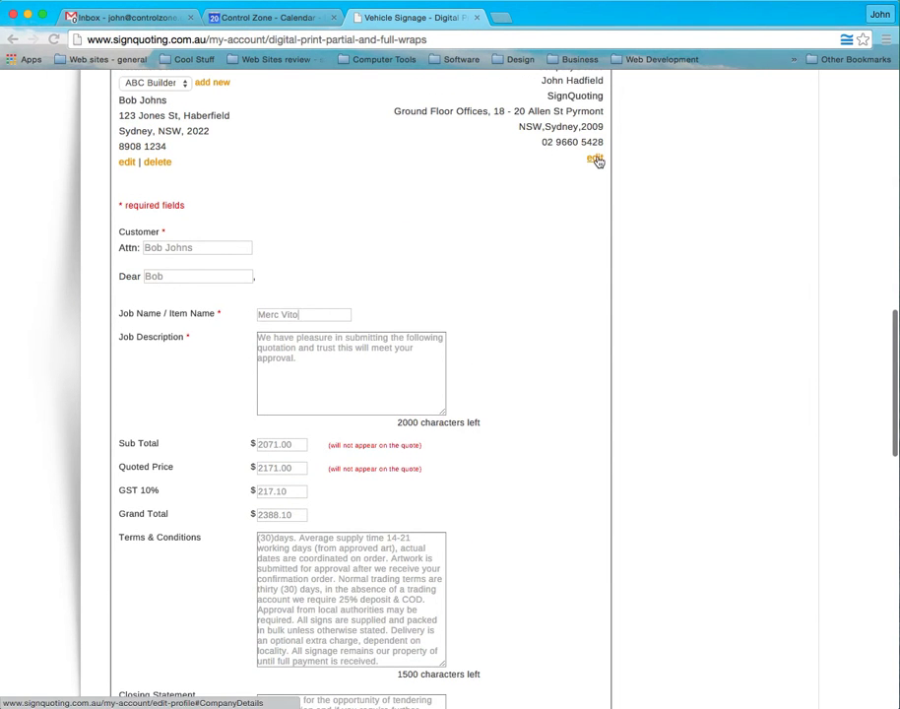
pyautogui.scroll(-10, 570, 194)
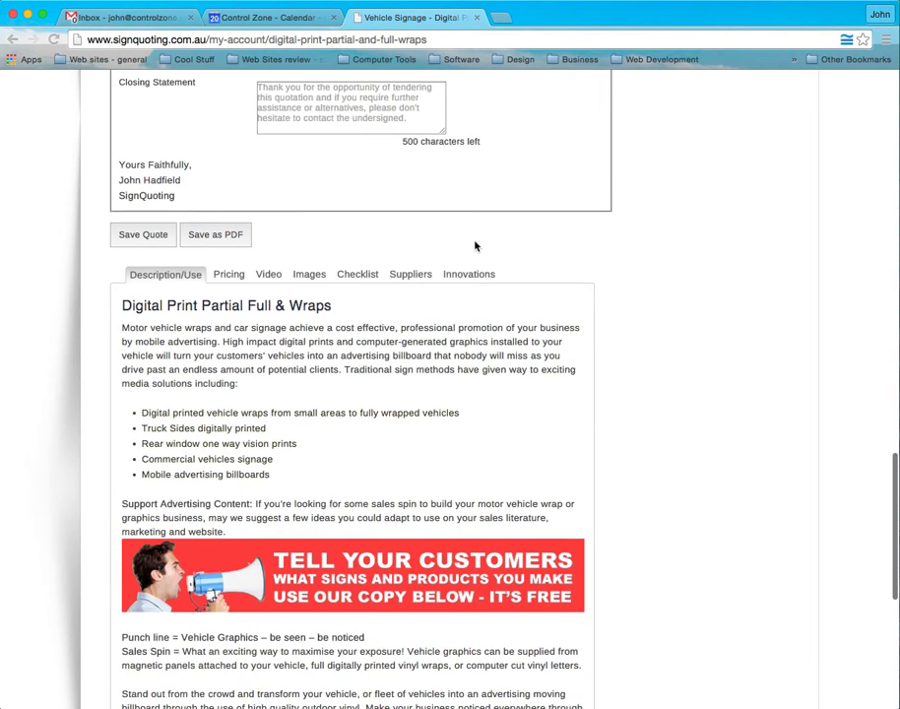
# - Review the Pricing tab's vehicle wrap price matrix, then show the Images gallery
pyautogui.click(229, 276)
pyautogui.scroll(-3, 232, 464)
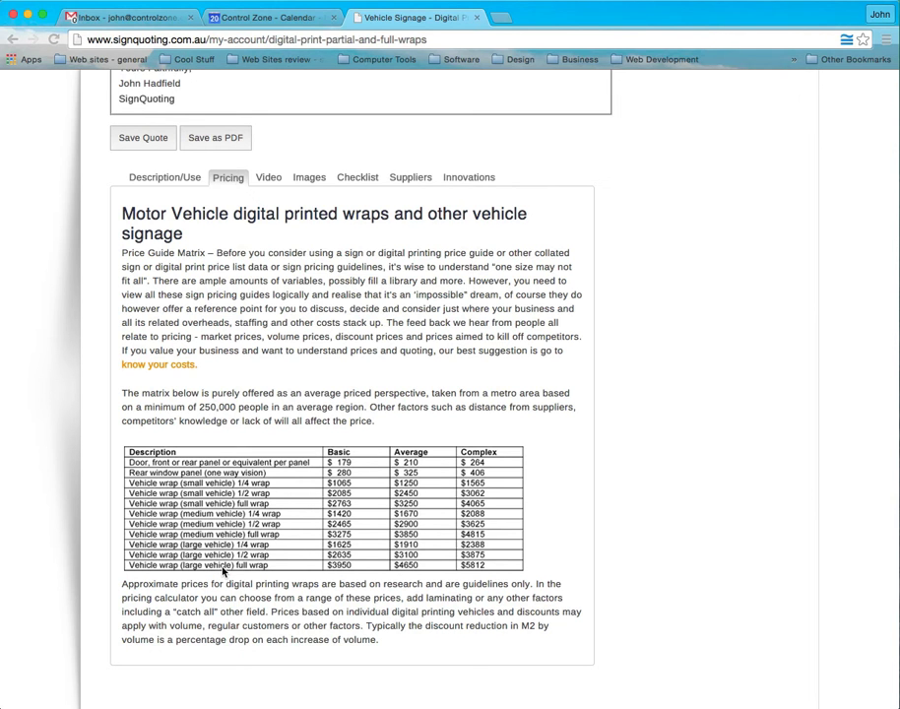
pyautogui.scroll(1, 463, 486)
pyautogui.scroll(3, 463, 486)
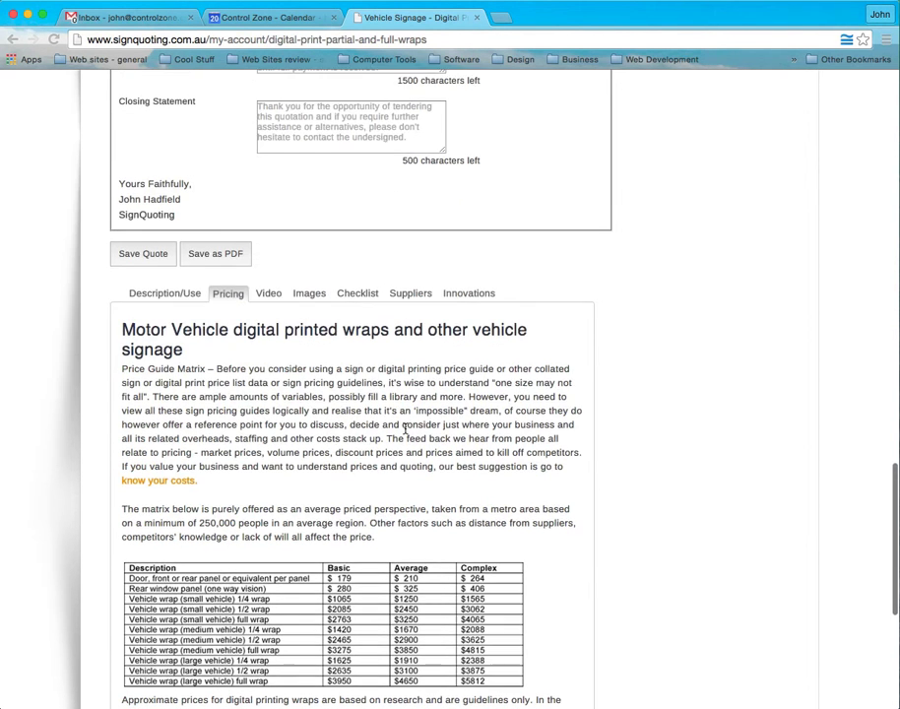
pyautogui.click(309, 294)
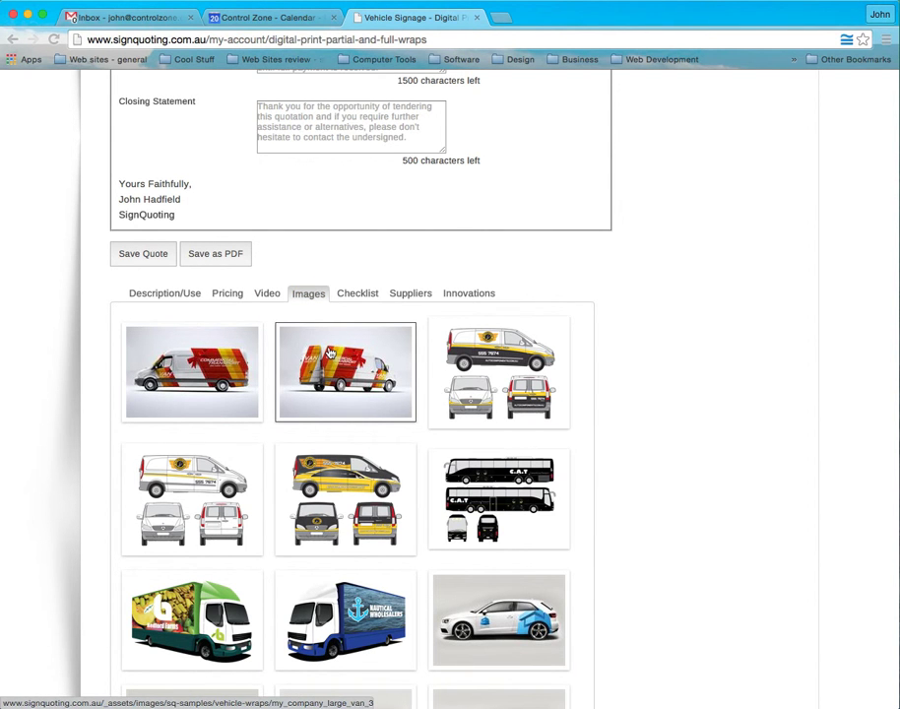
pyautogui.scroll(-3, 330, 353)
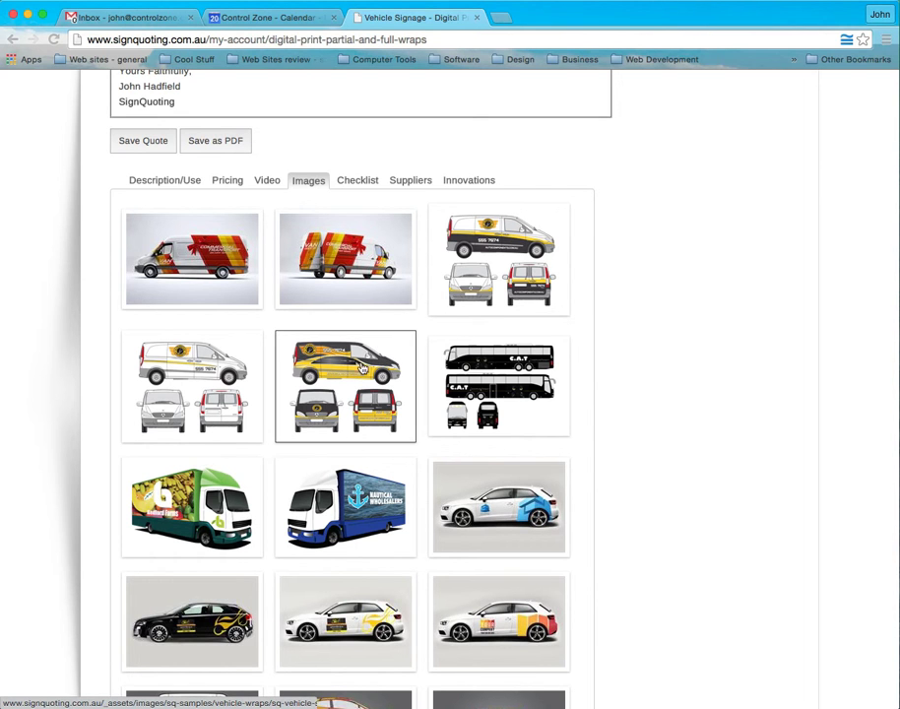
pyautogui.click(344, 620)
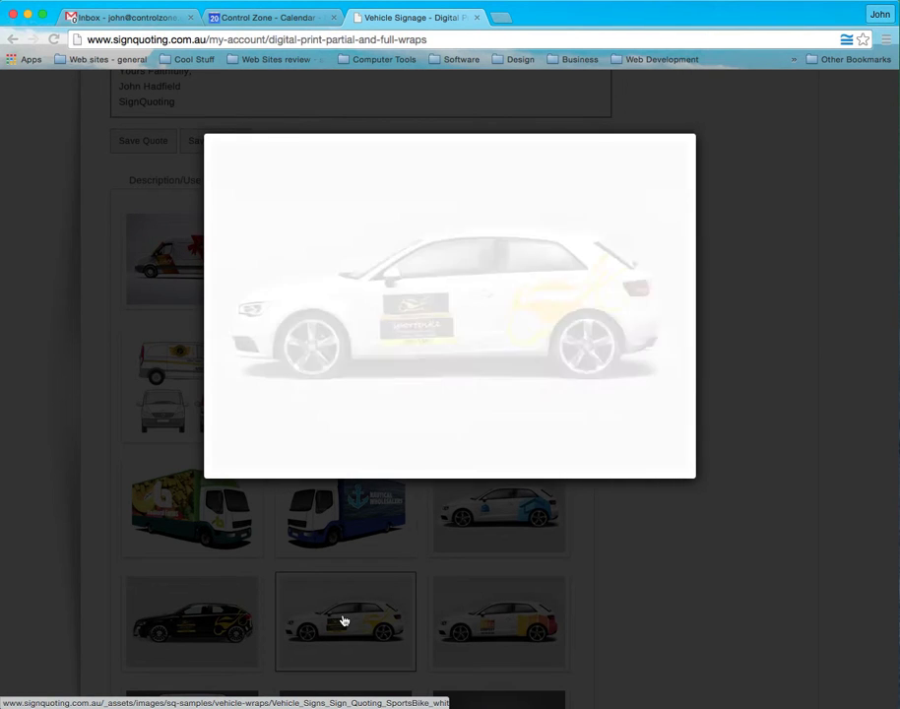
pyautogui.moveTo(525, 284)
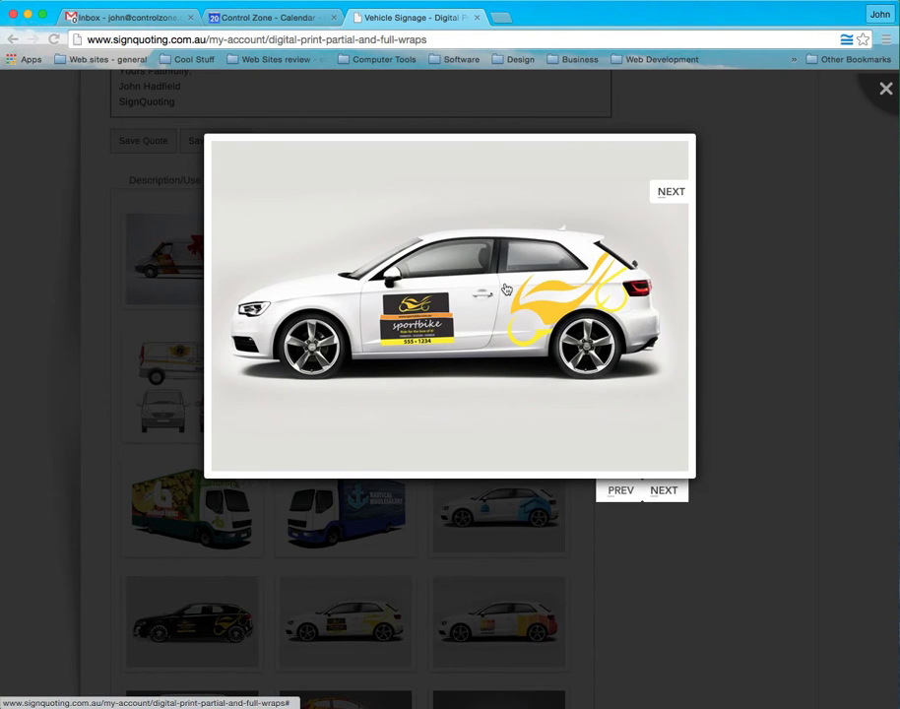
pyautogui.click(669, 201)
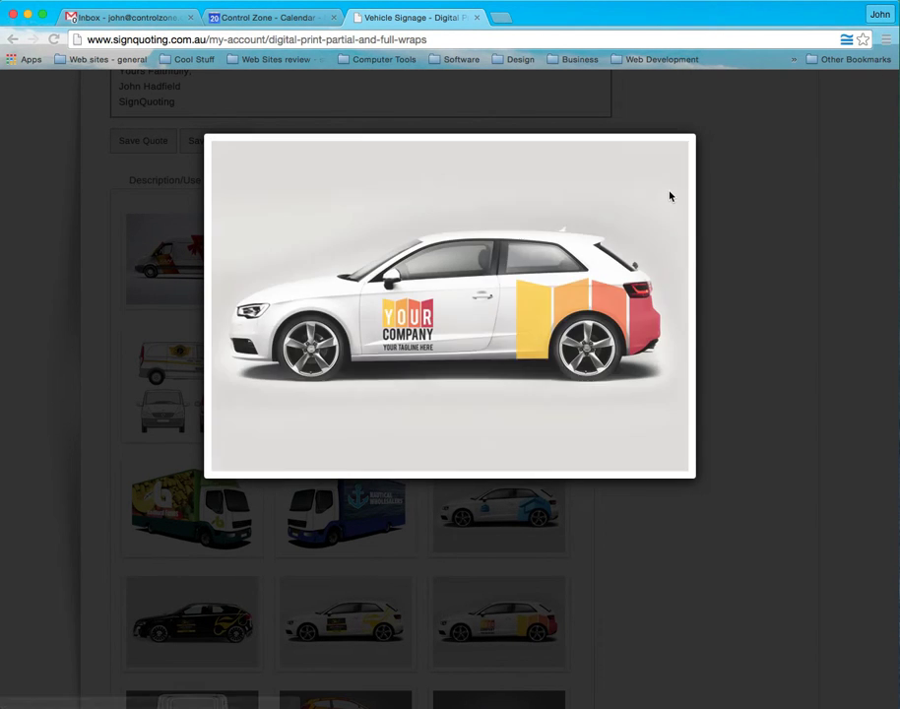
pyautogui.click(679, 194)
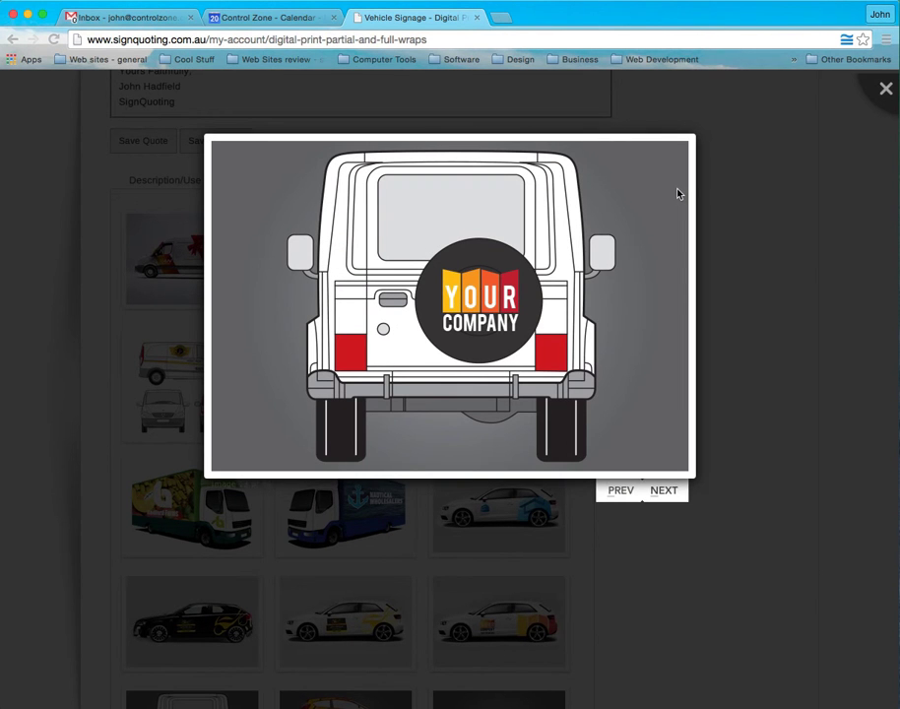
pyautogui.click(665, 491)
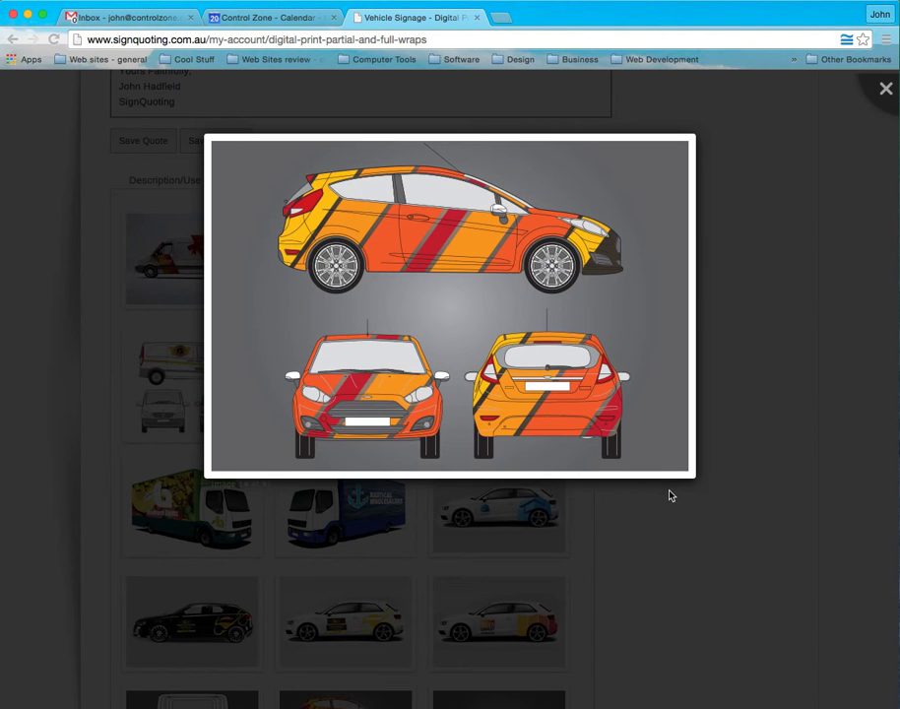
pyautogui.click(667, 495)
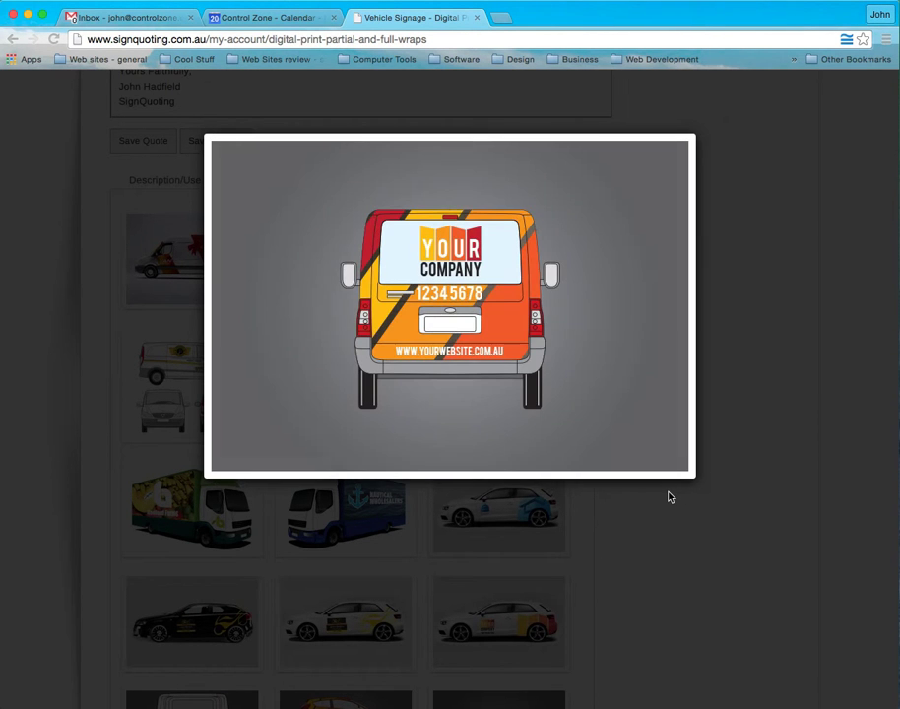
pyautogui.click(669, 493)
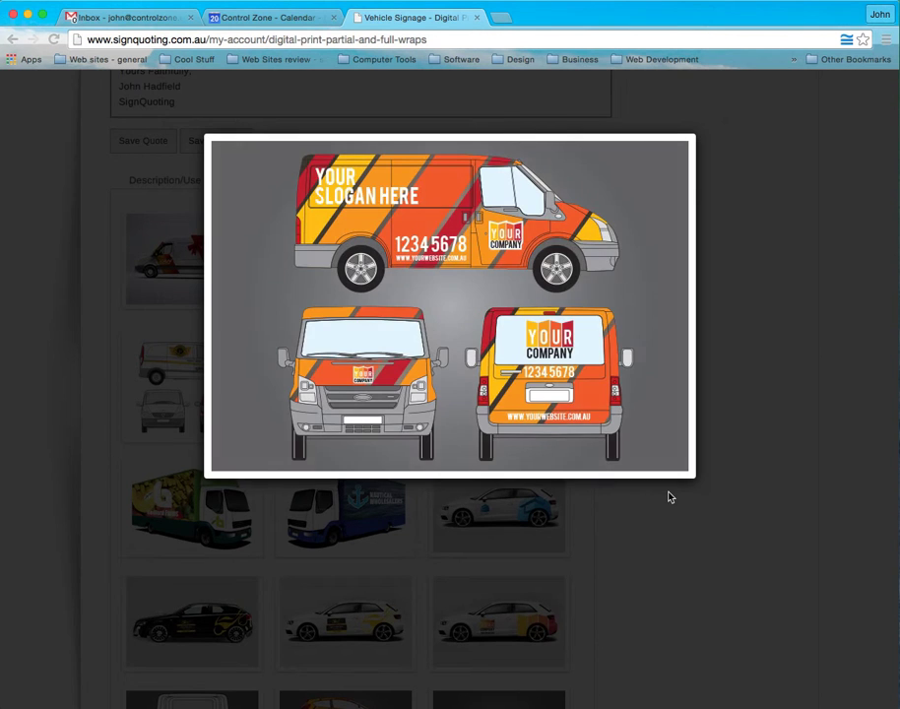
pyautogui.click(669, 494)
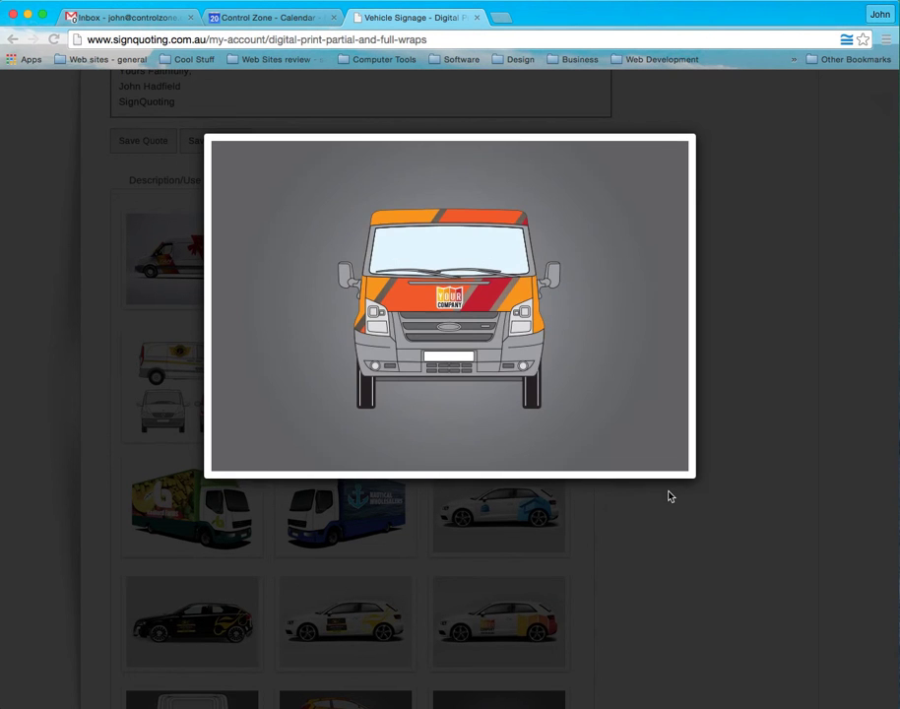
pyautogui.click(670, 496)
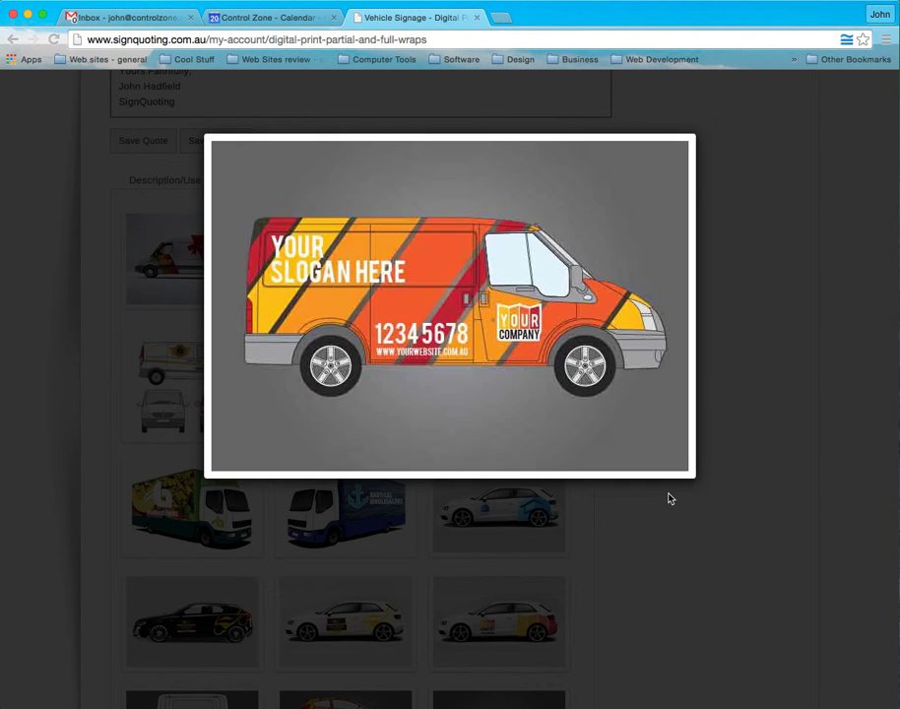
pyautogui.click(667, 495)
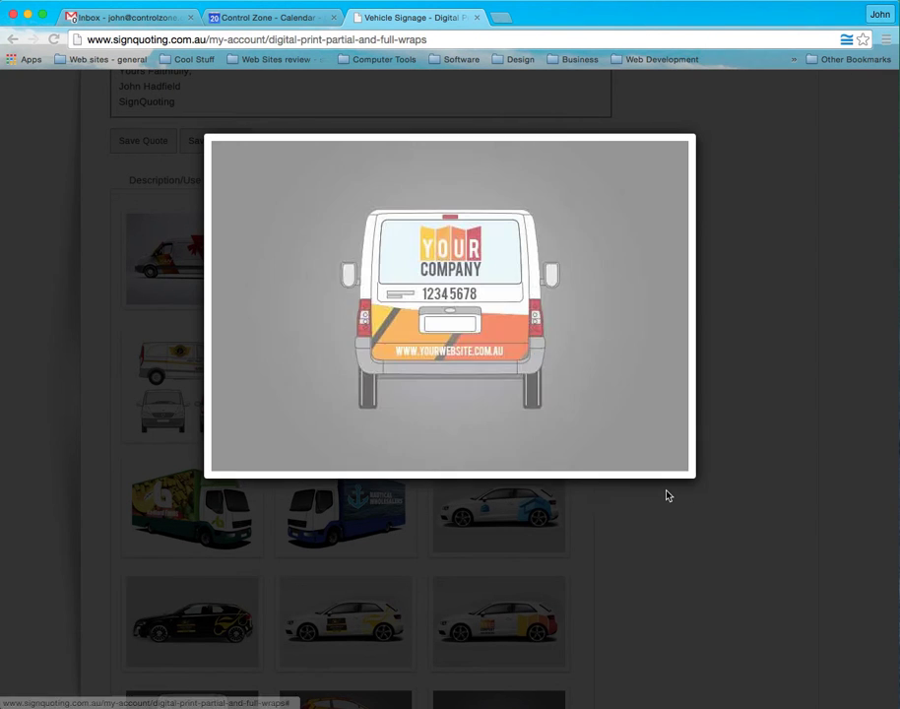
pyautogui.click(669, 494)
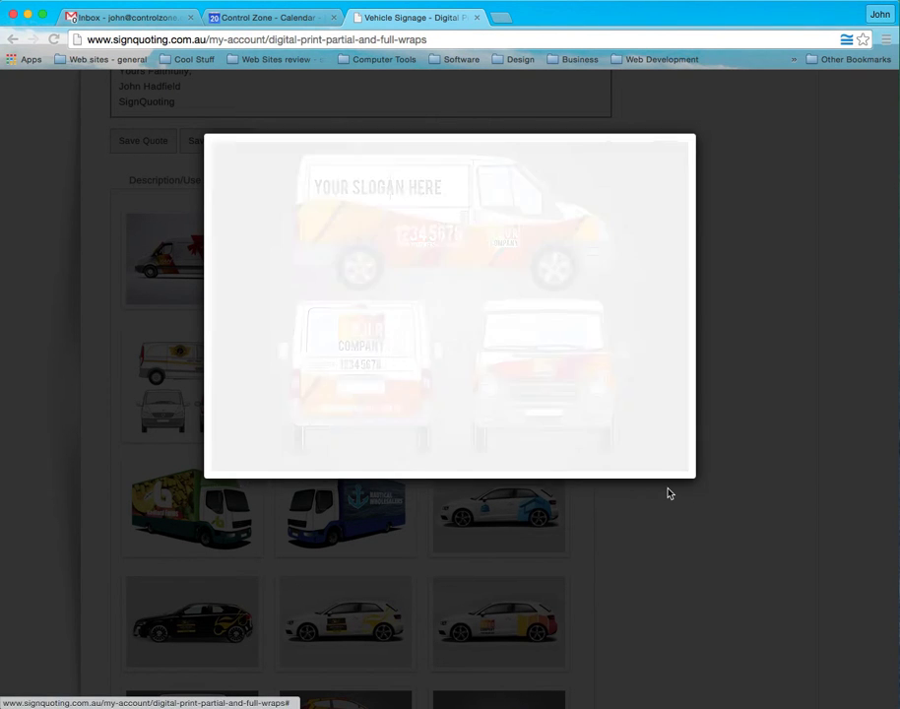
pyautogui.click(669, 493)
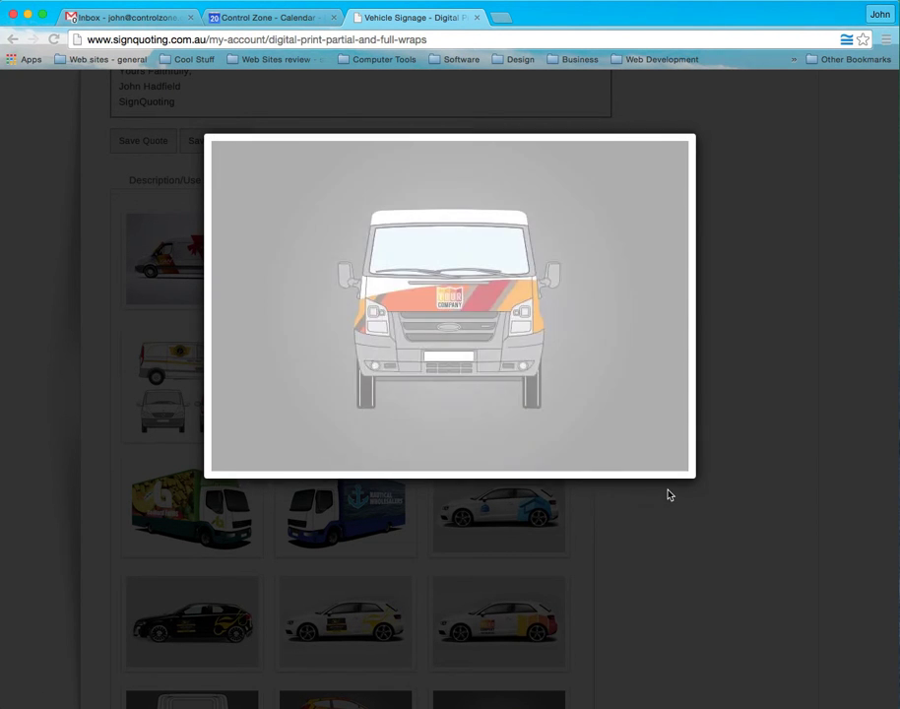
pyautogui.click(668, 493)
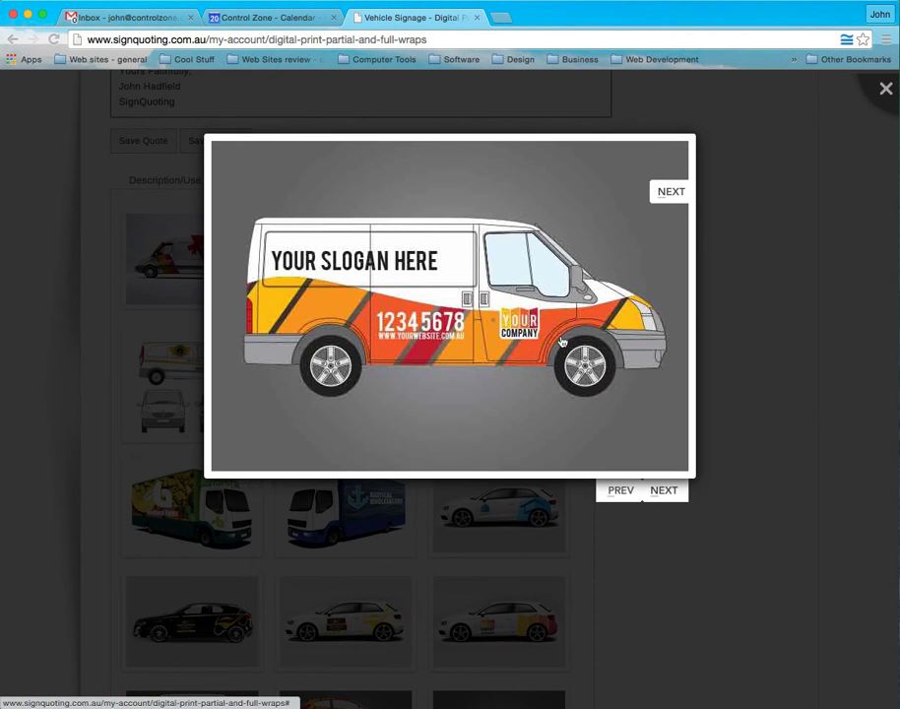
# - Close the enlarged image and scroll through the sample wrap gallery
pyautogui.click(886, 89)
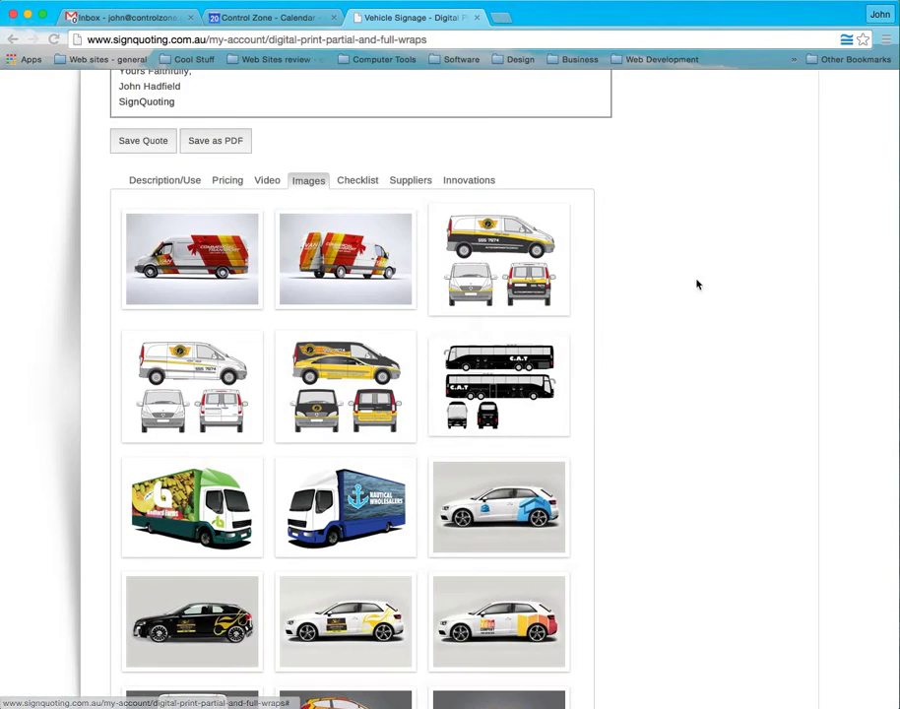
pyautogui.scroll(-5, 529, 421)
pyautogui.scroll(-2, 529, 422)
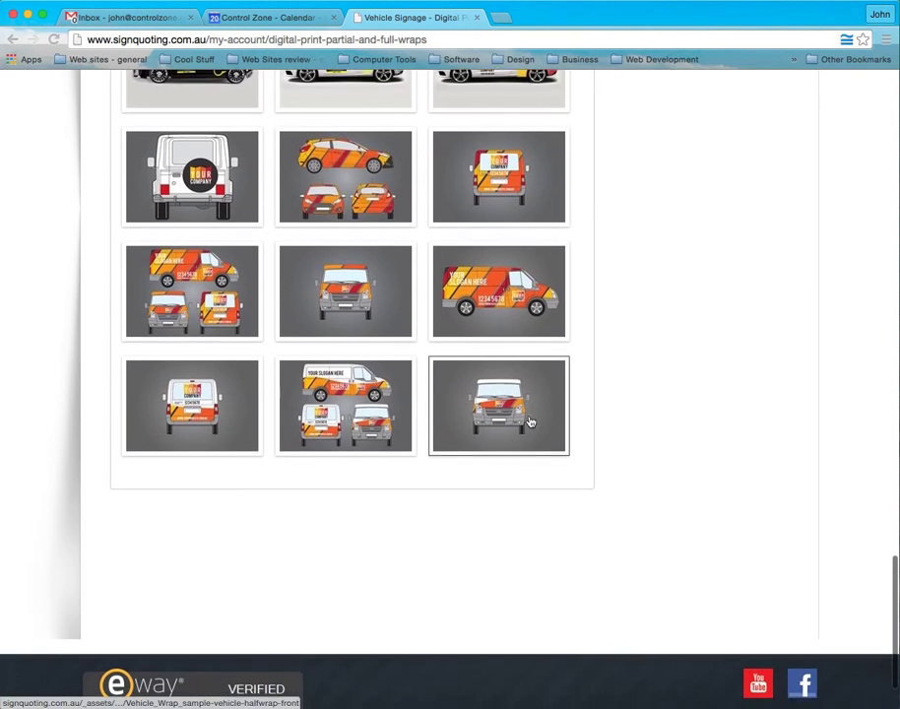
pyautogui.scroll(4, 460, 353)
pyautogui.scroll(3, 385, 326)
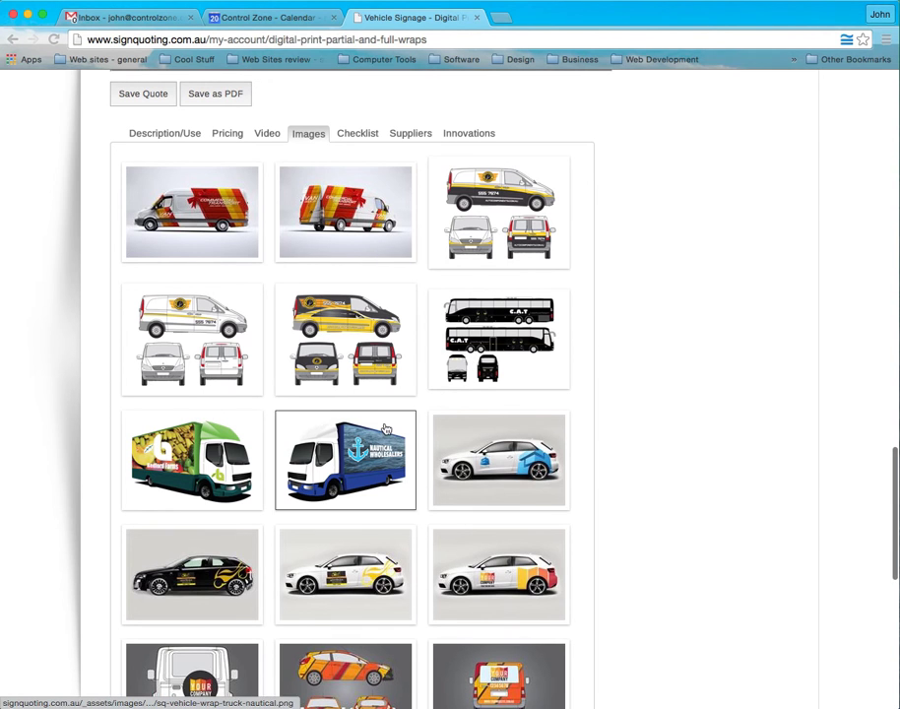
# - Show the Vehicle Signage checklist and scroll through its design-to-installation questions
pyautogui.click(357, 134)
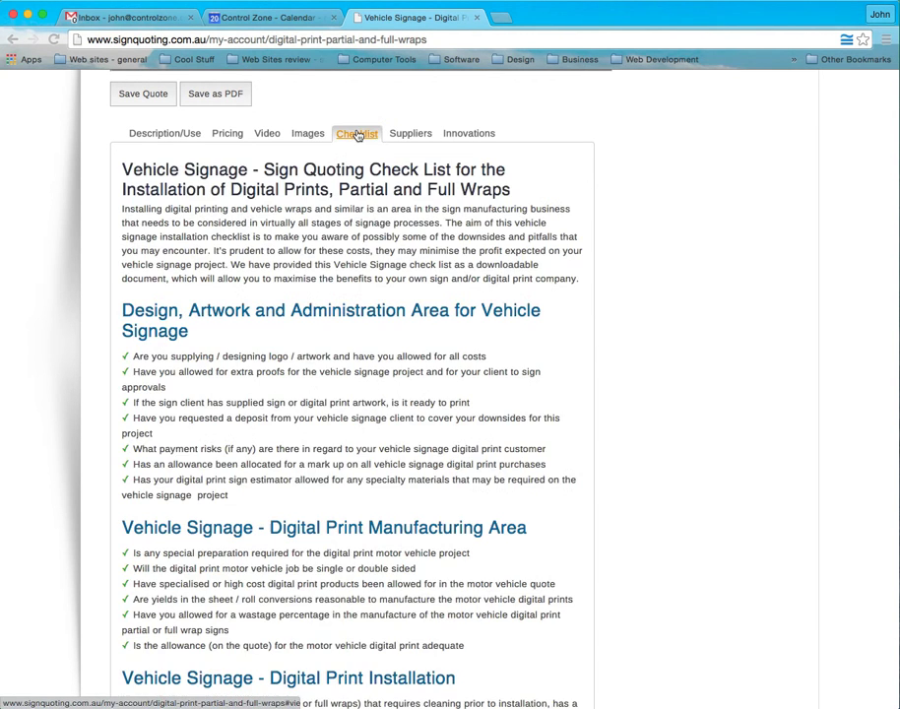
pyautogui.scroll(-4, 352, 233)
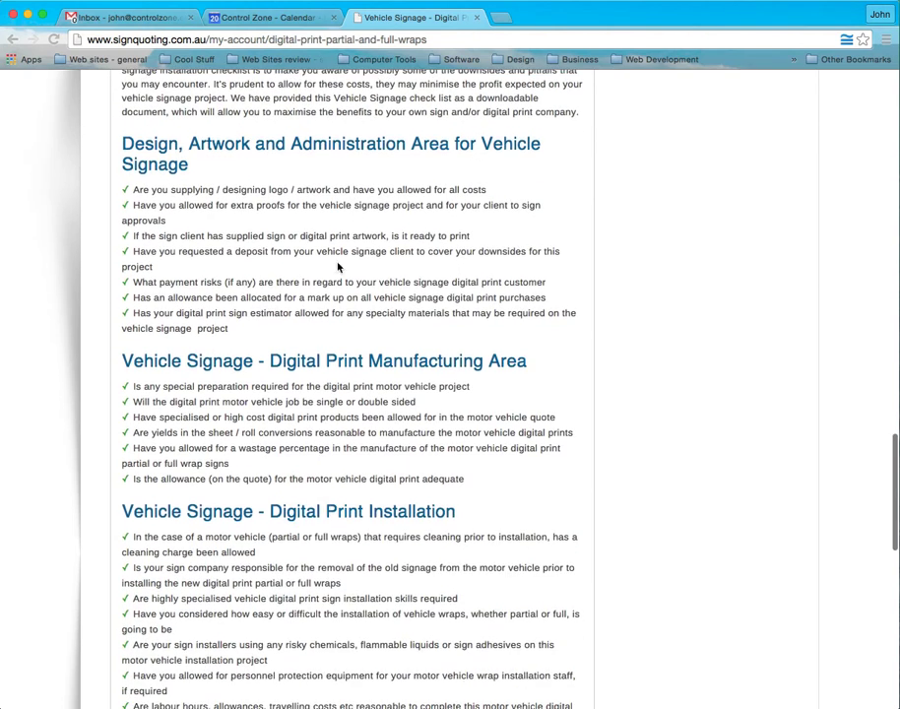
pyautogui.scroll(-10, 303, 353)
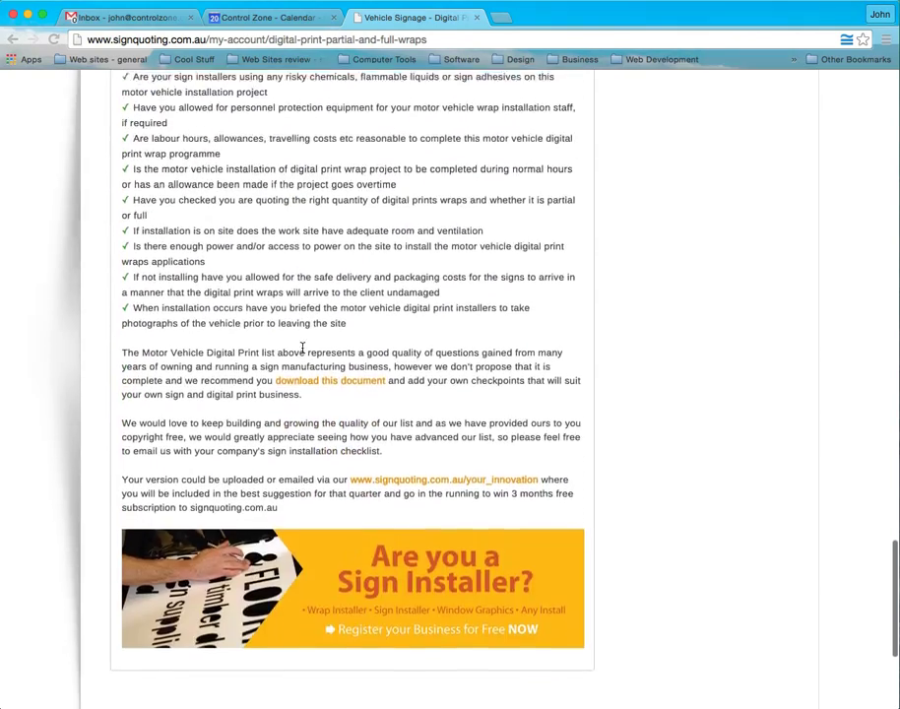
pyautogui.scroll(16, 303, 346)
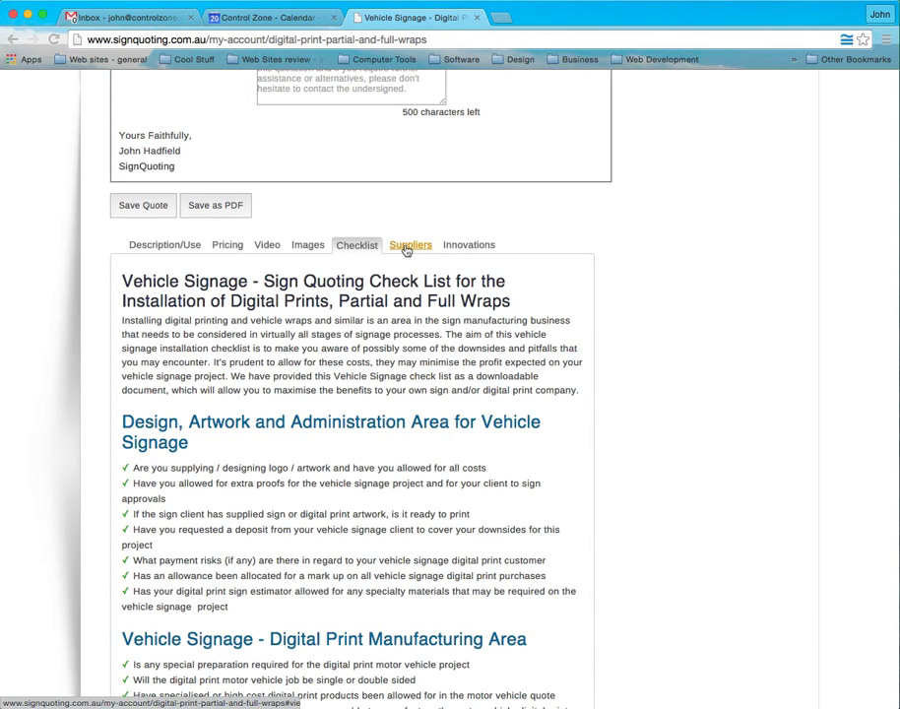
# - Show the Suppliers tab and scroll down to its supplier table
pyautogui.click(406, 247)
pyautogui.scroll(-2, 361, 412)
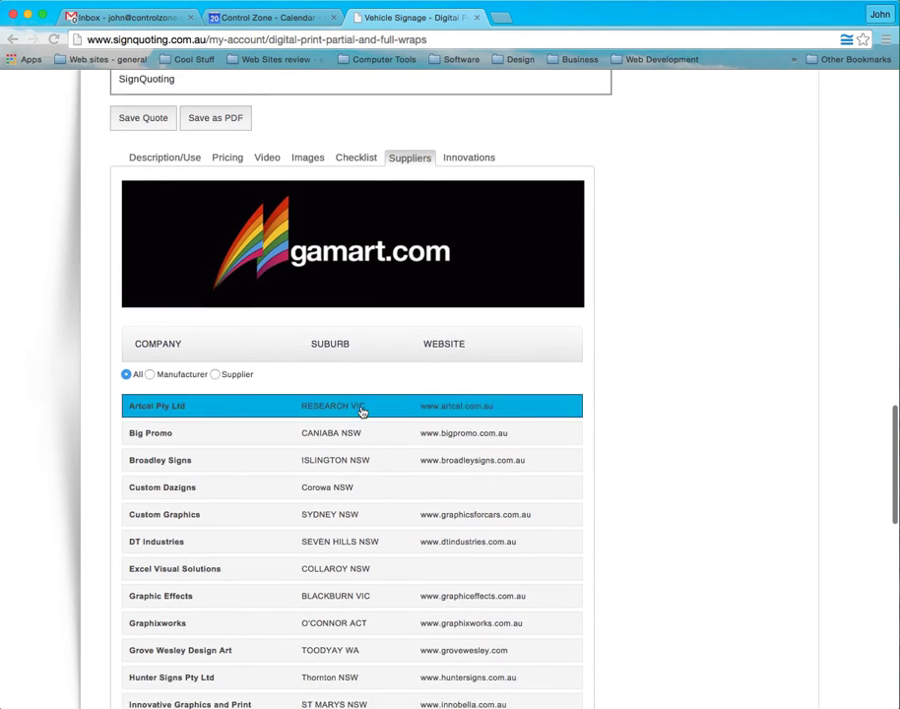
pyautogui.scroll(-2, 360, 412)
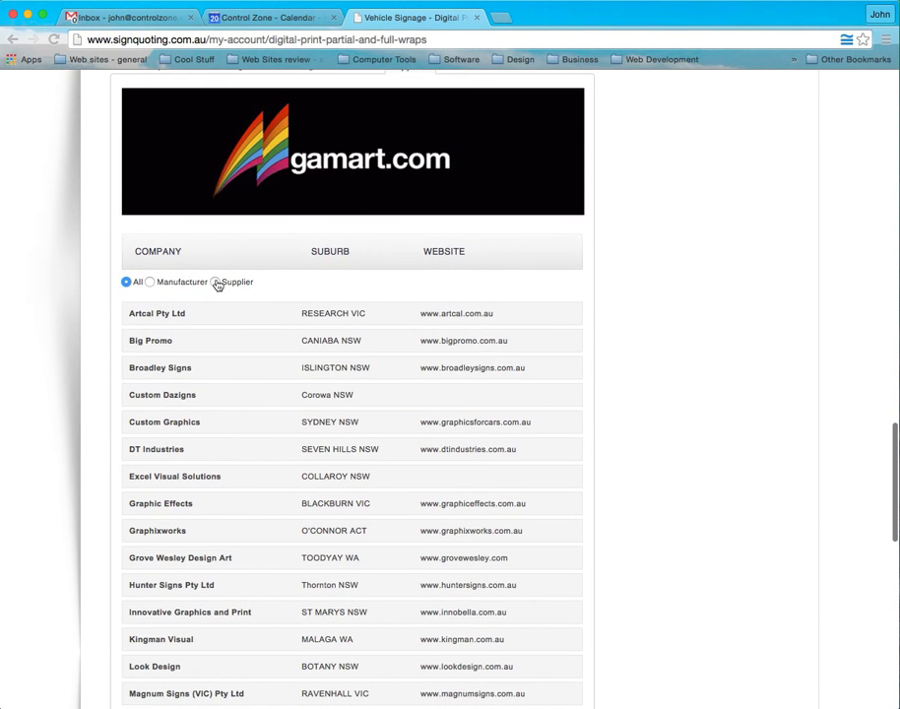